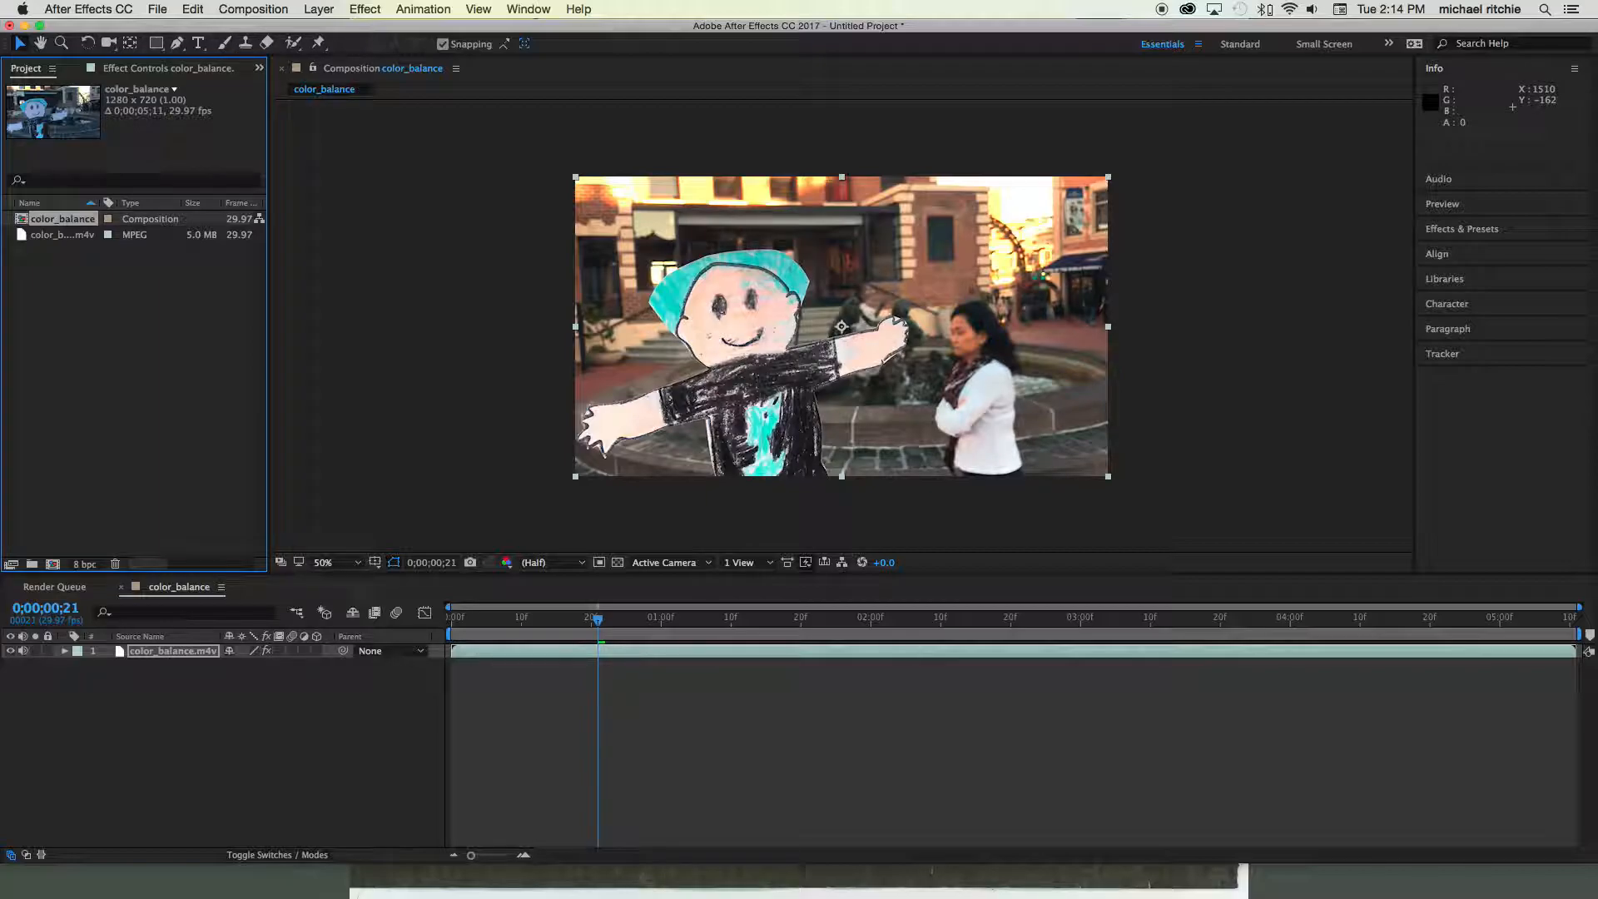
# - Import the pinch.m4v green-screen clip into the project and create a new composition from it
pyautogui.moveTo(0, 277); pyautogui.dragTo(131, 298)
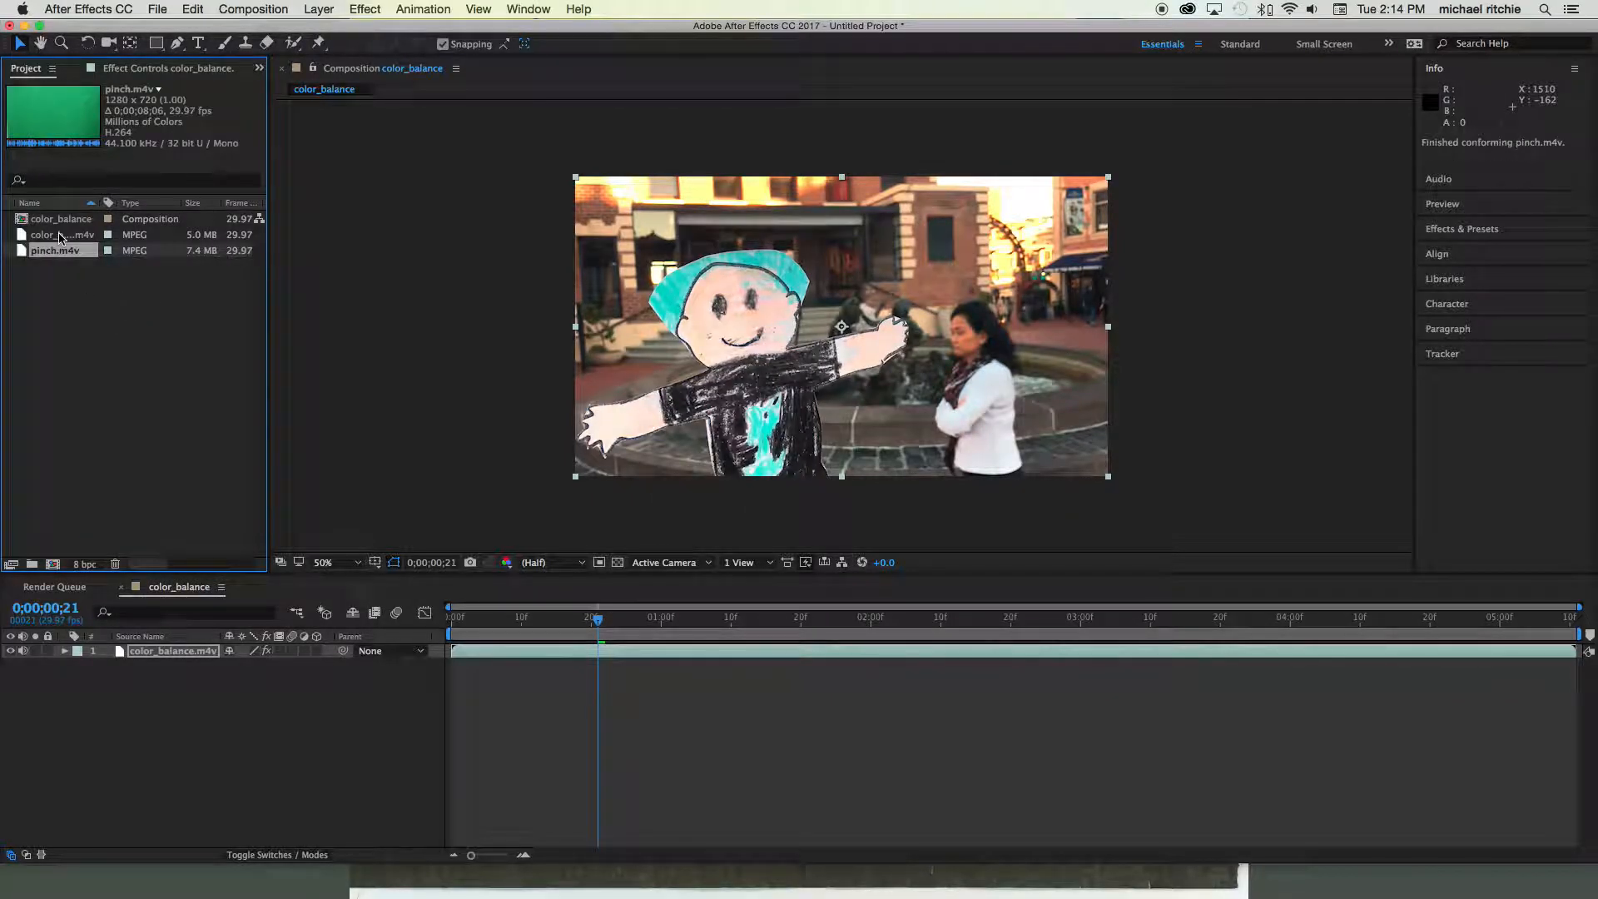
pyautogui.hscroll(2, 31, 254)
pyautogui.hscroll(-2, 23, 257)
pyautogui.moveTo(25, 259); pyautogui.dragTo(53, 564)
# - Scrub through the pinch clip to examine the hand's movement, and compare it with the color_balance composition
pyautogui.moveTo(452, 617); pyautogui.dragTo(1317, 667)
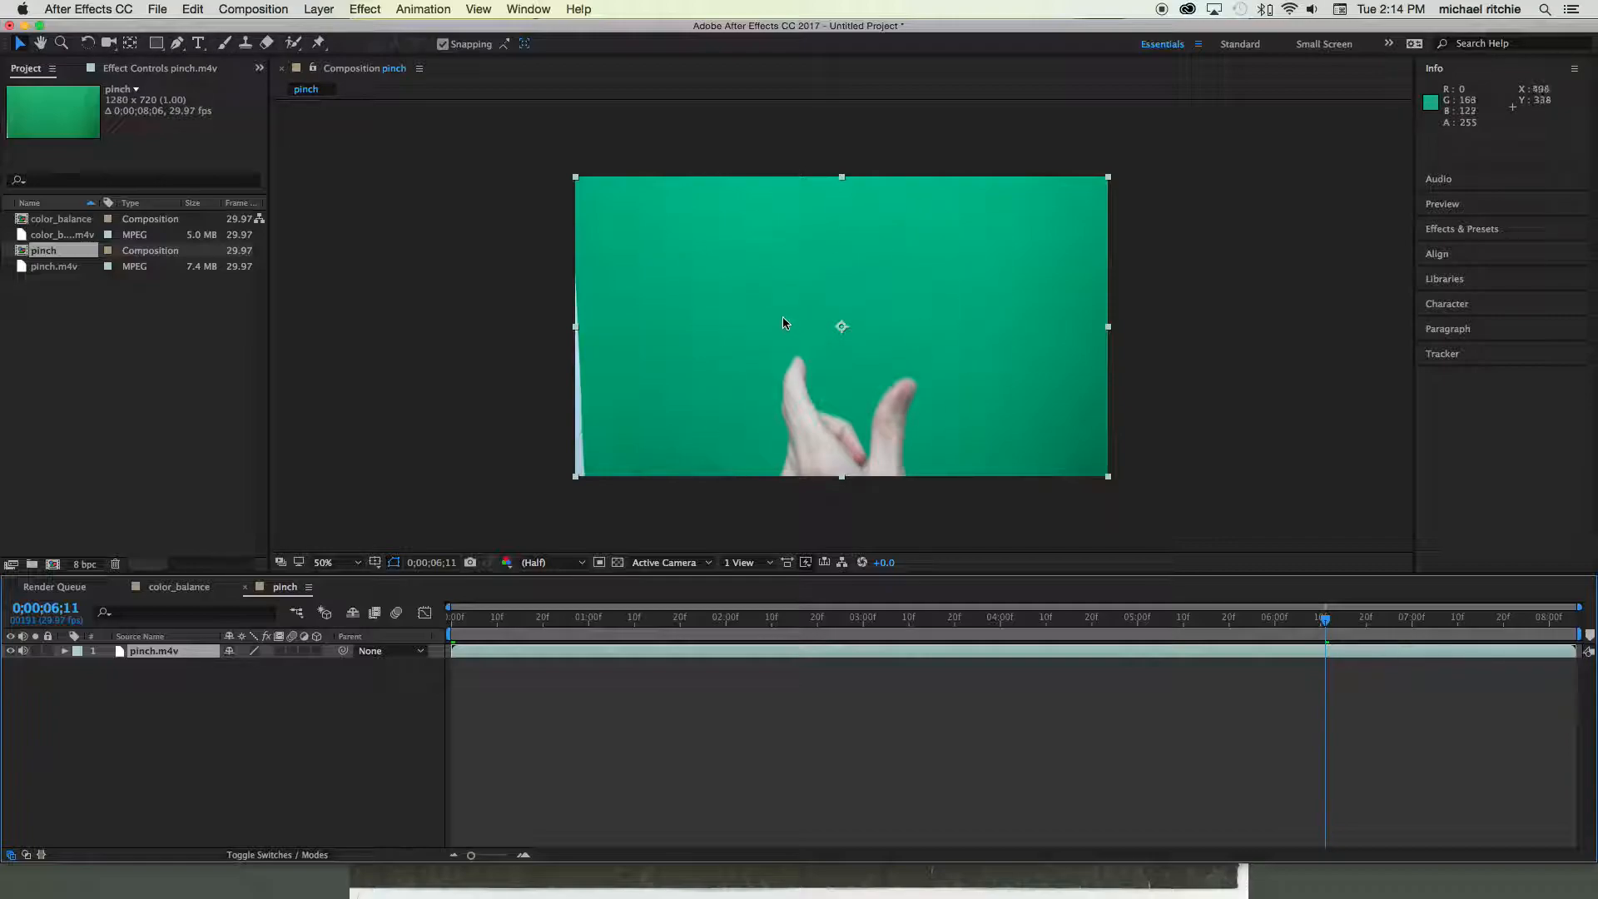
pyautogui.moveTo(1325, 625); pyautogui.dragTo(776, 587)
pyautogui.scroll(1, 775, 587)
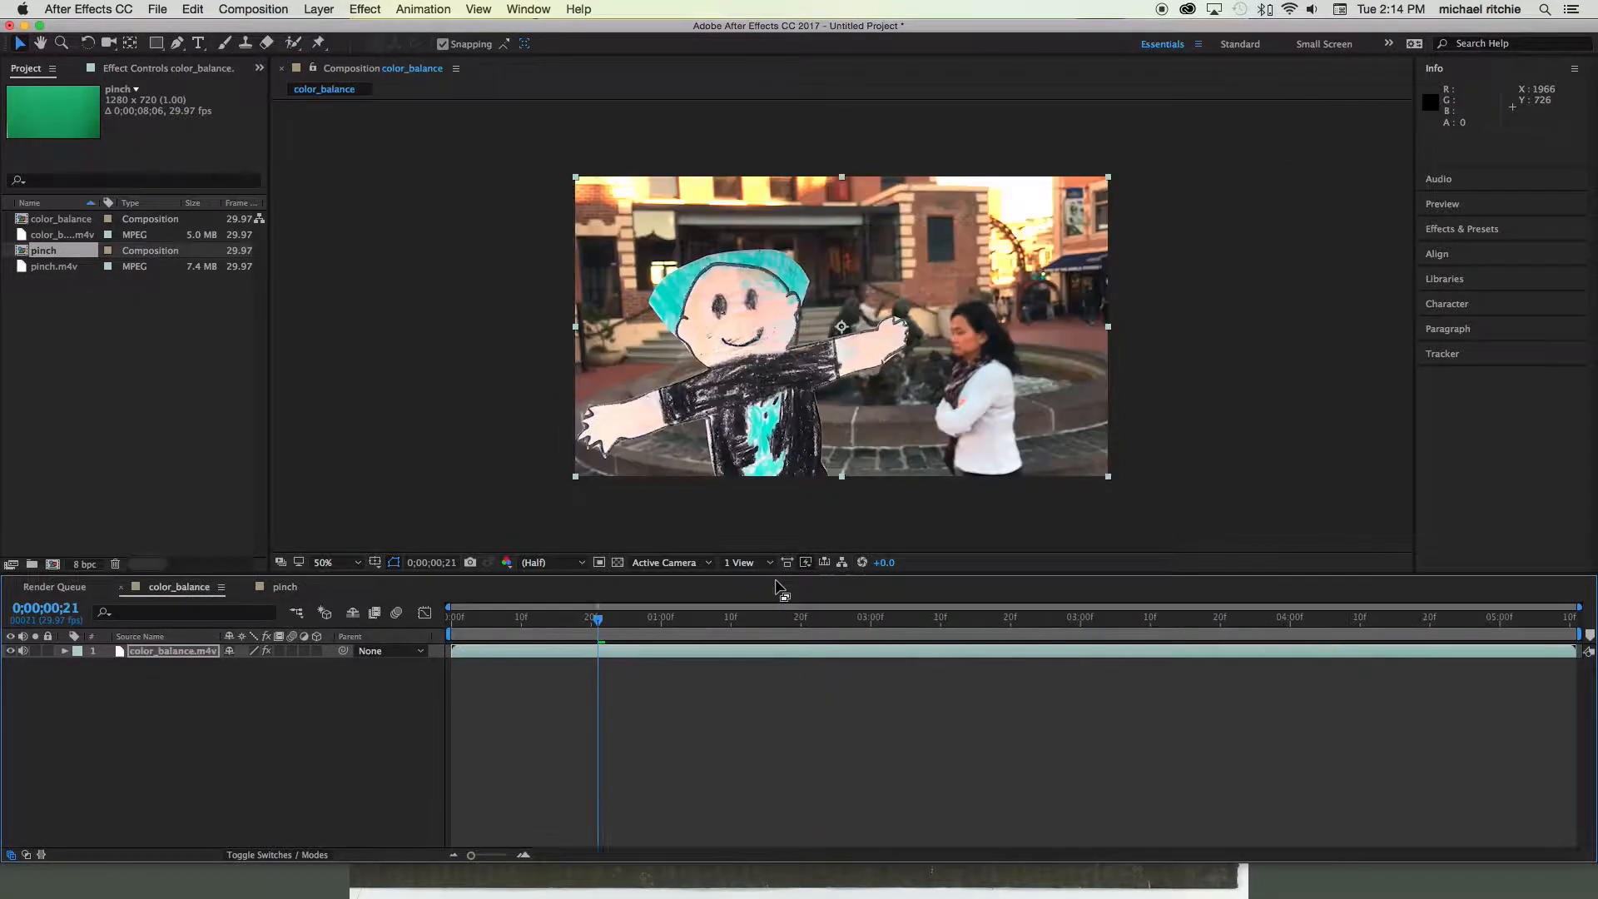
pyautogui.click(283, 588)
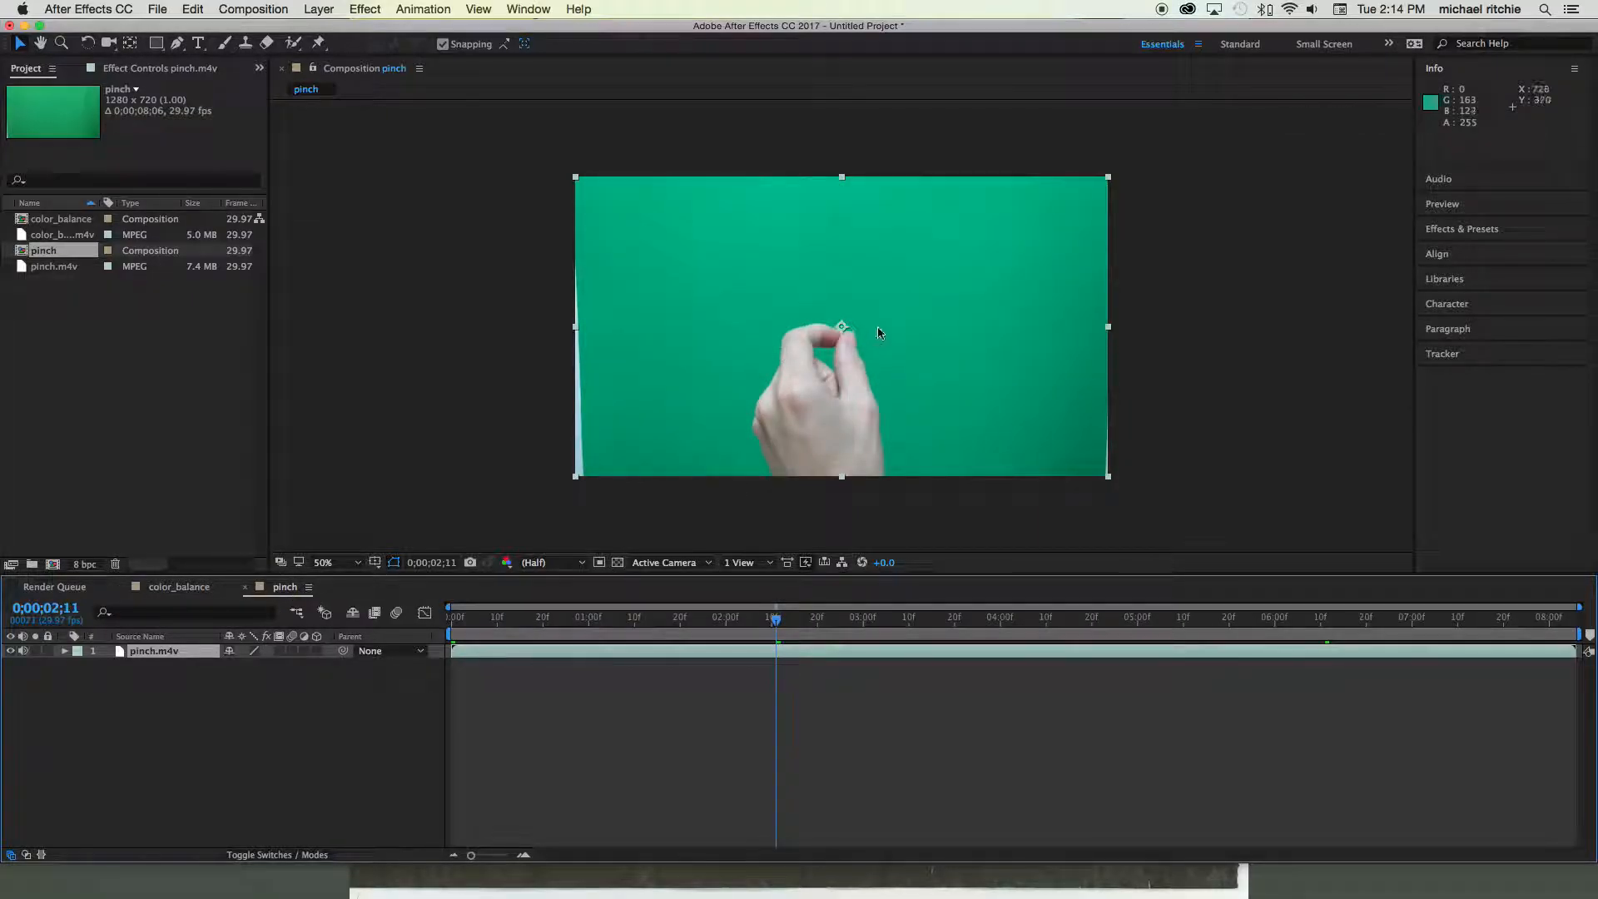
pyautogui.moveTo(774, 616); pyautogui.dragTo(1313, 632)
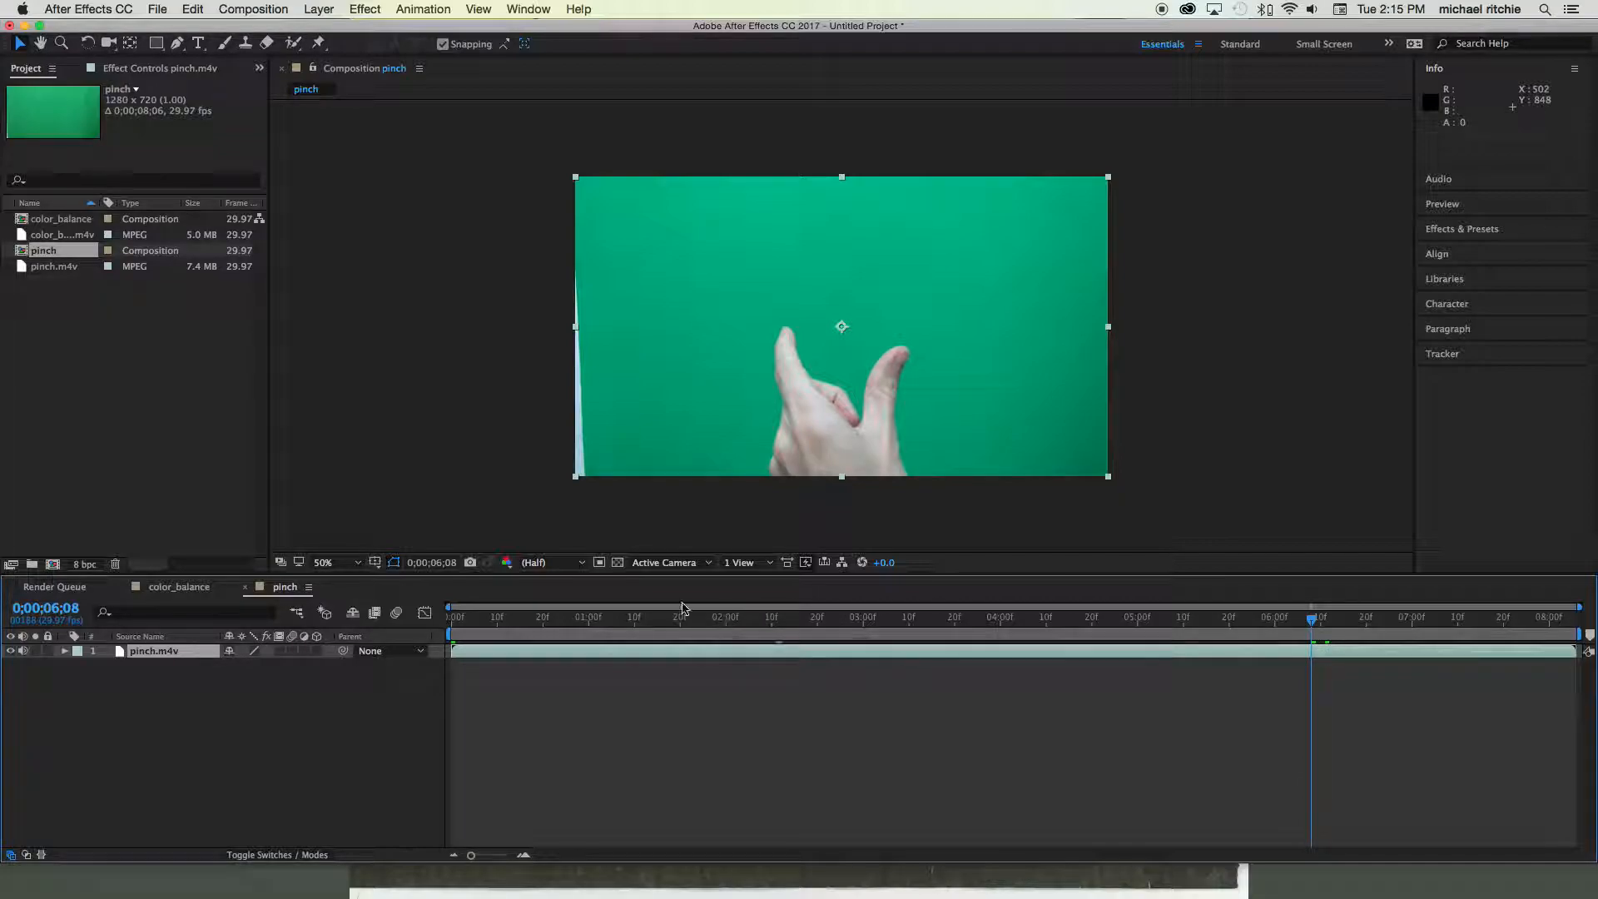
pyautogui.moveTo(1314, 622); pyautogui.dragTo(825, 622)
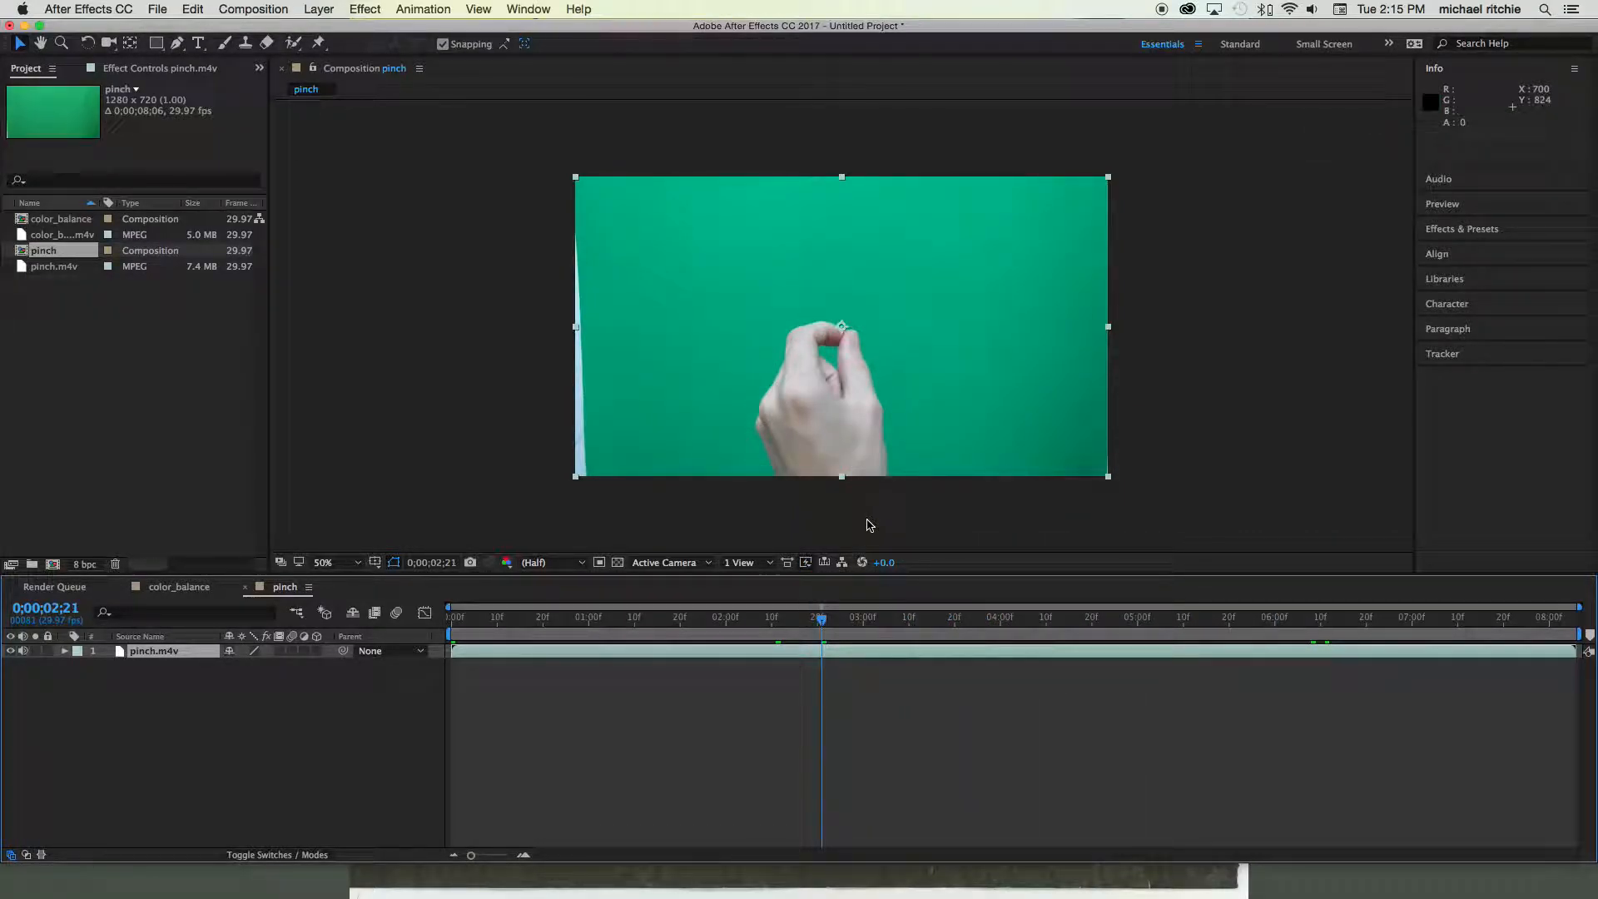
pyautogui.moveTo(822, 624); pyautogui.dragTo(754, 618)
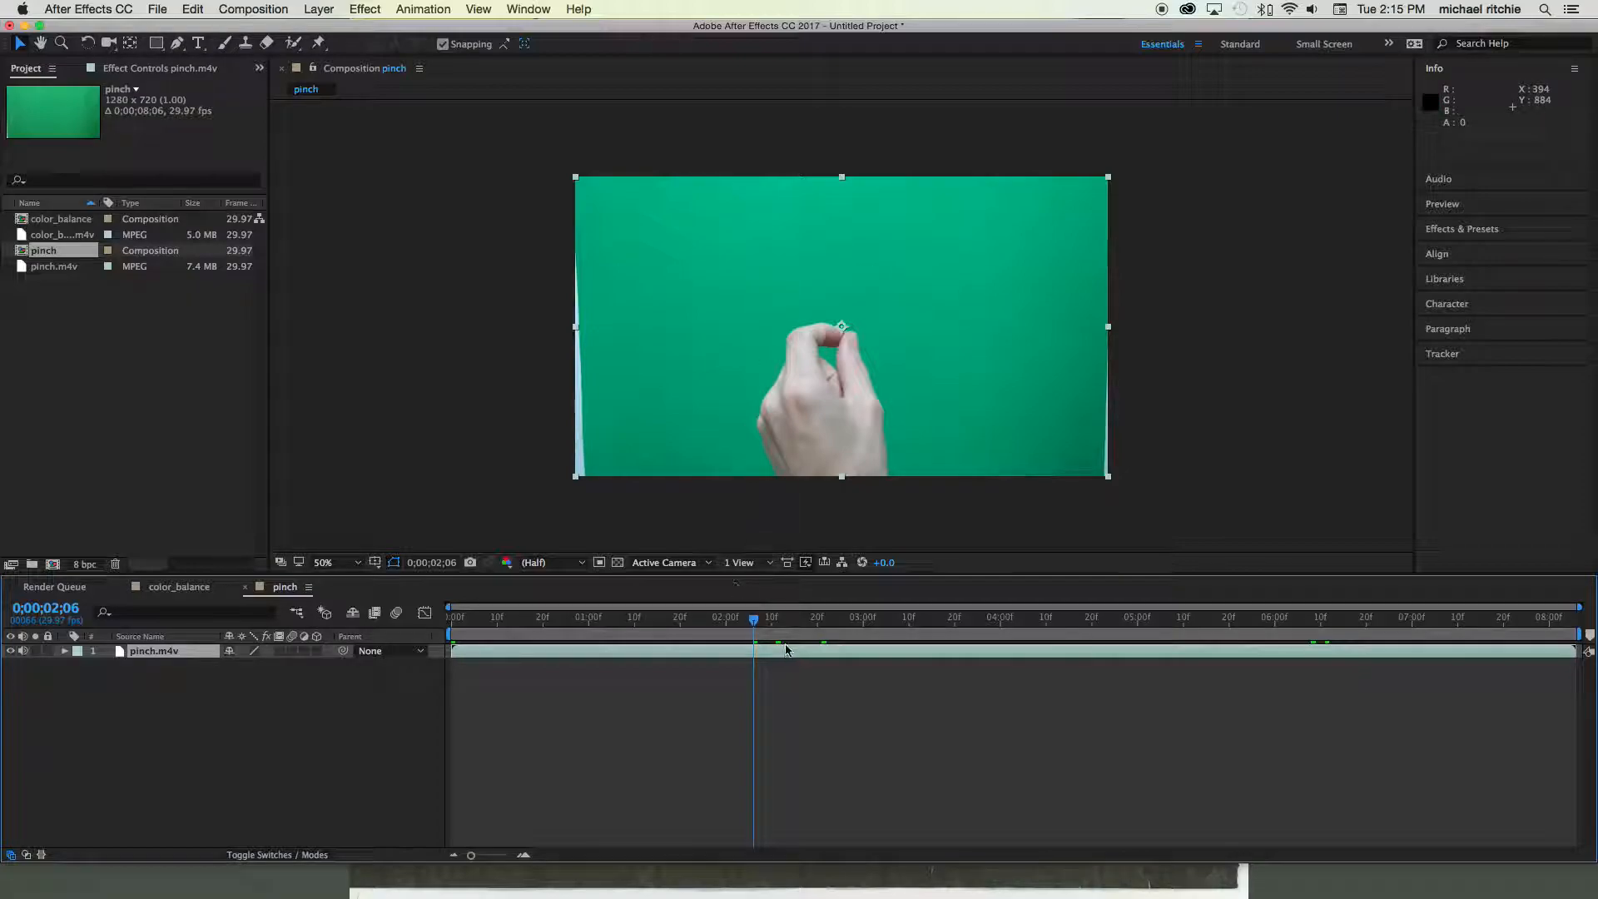
# - Draw a rectangular mask around the hand on the pinch.m4v layer at 0;00;01;24, extending below the frame's bottom edge
pyautogui.click(168, 651)
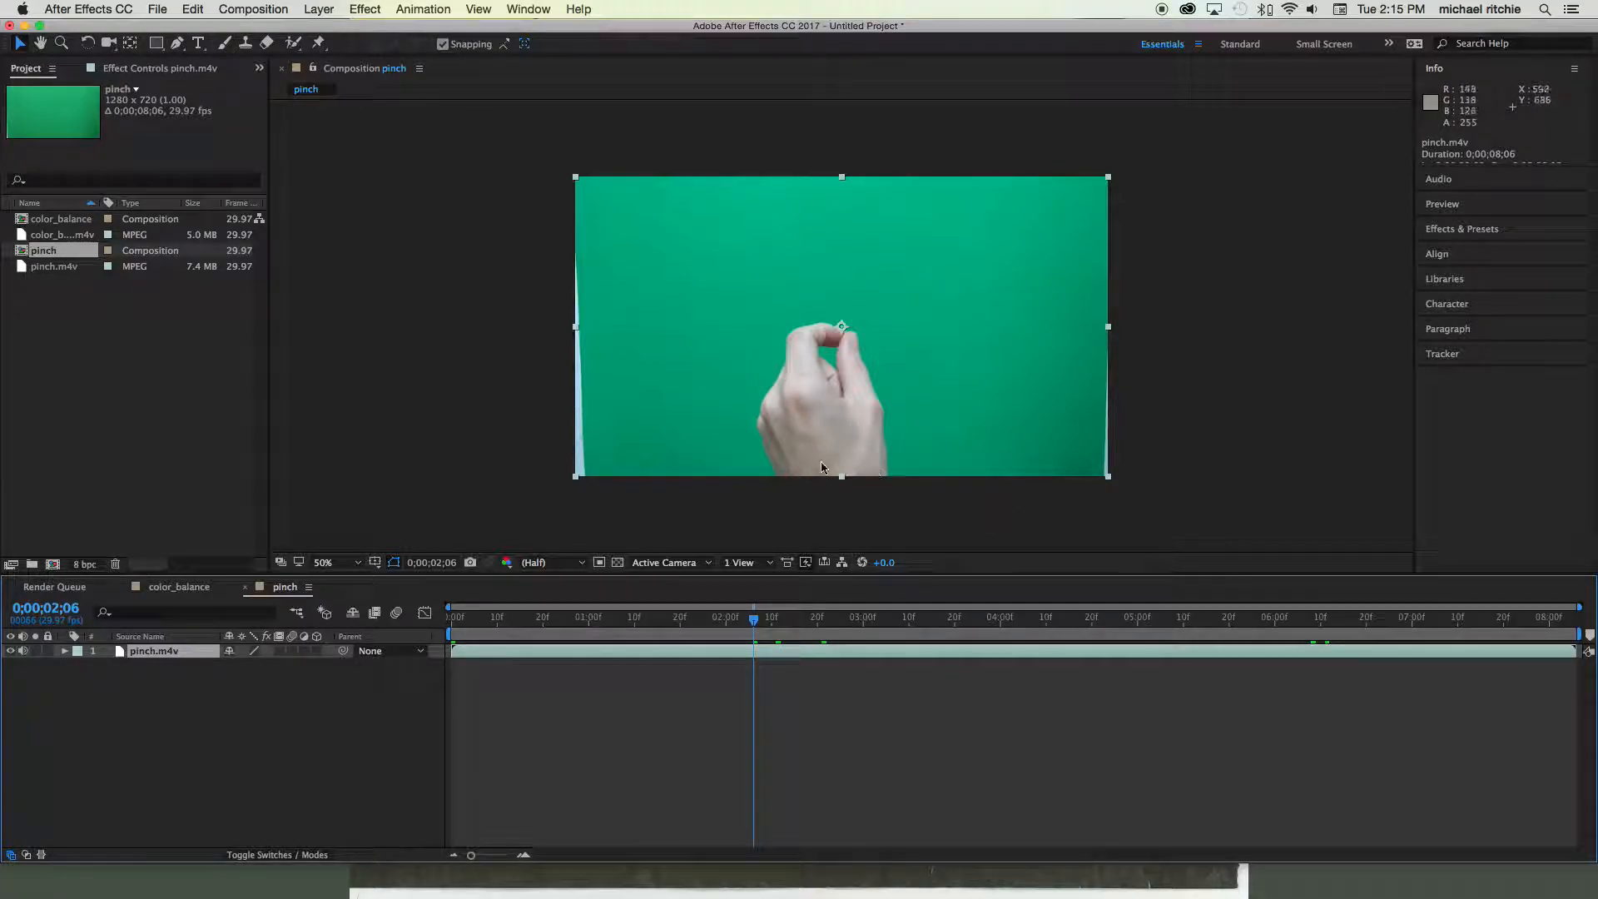
pyautogui.moveTo(754, 623); pyautogui.dragTo(701, 624)
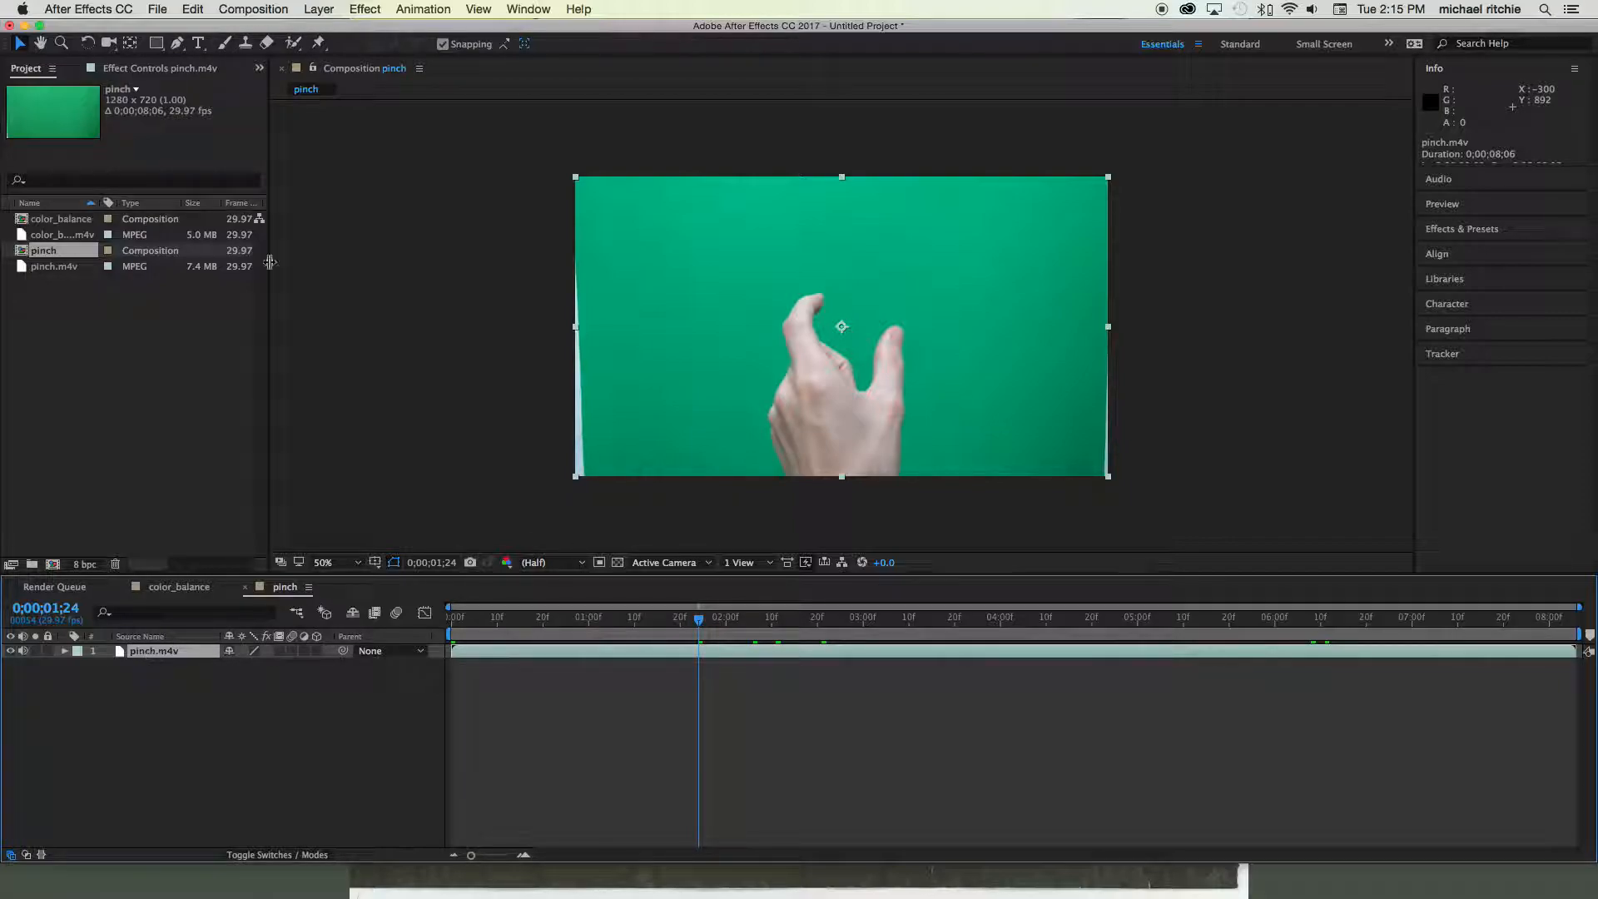
pyautogui.click(157, 44)
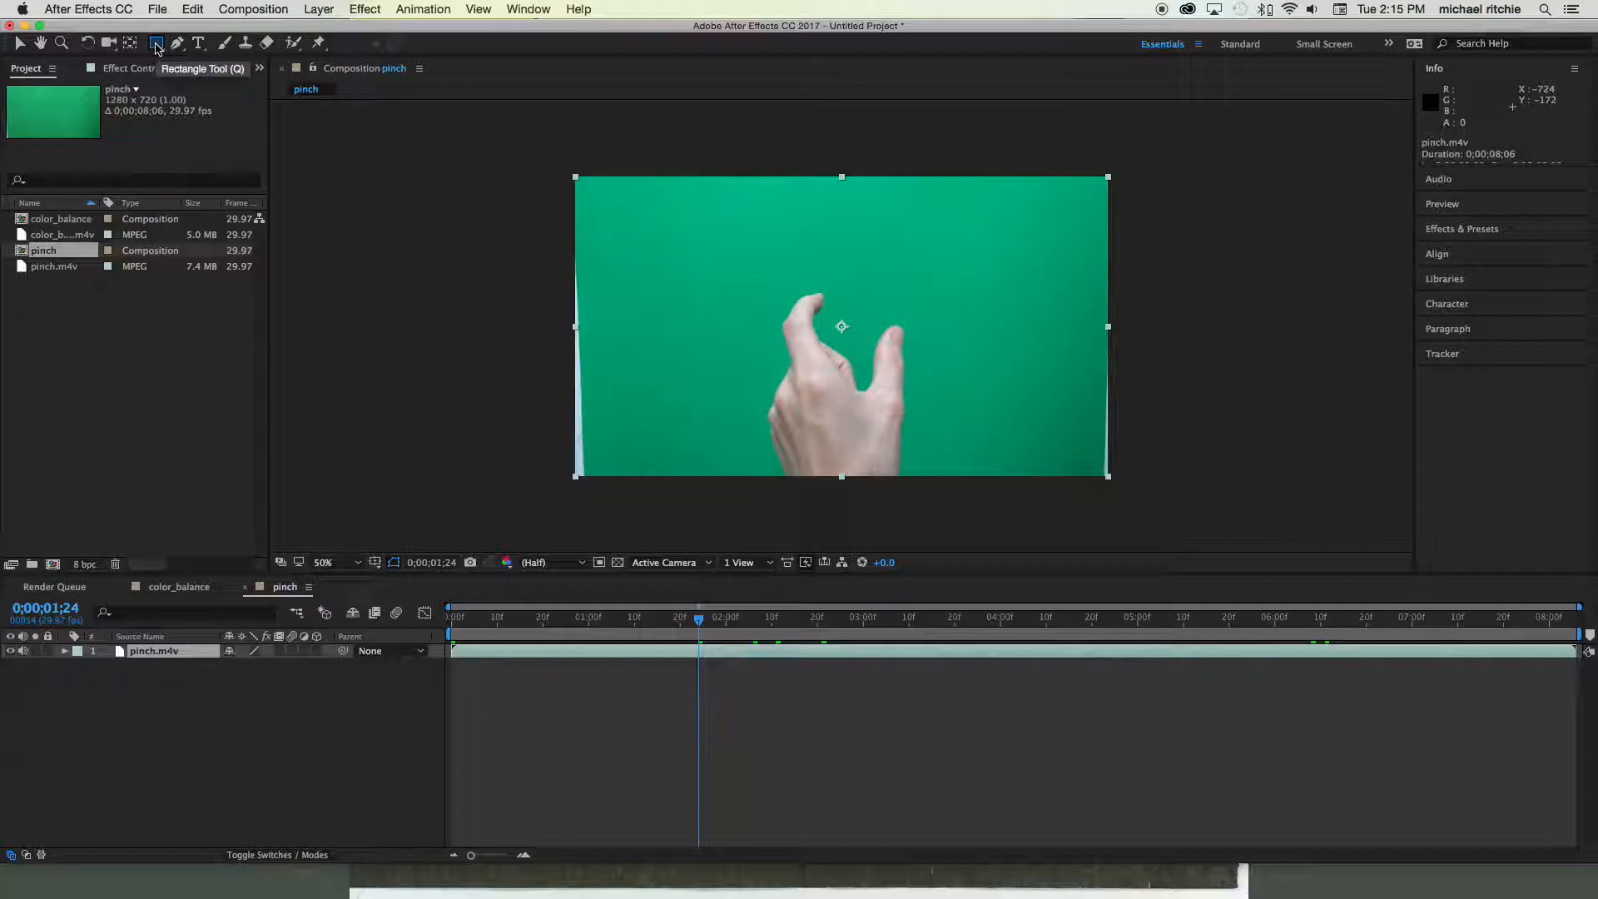
pyautogui.moveTo(738, 497); pyautogui.dragTo(948, 257)
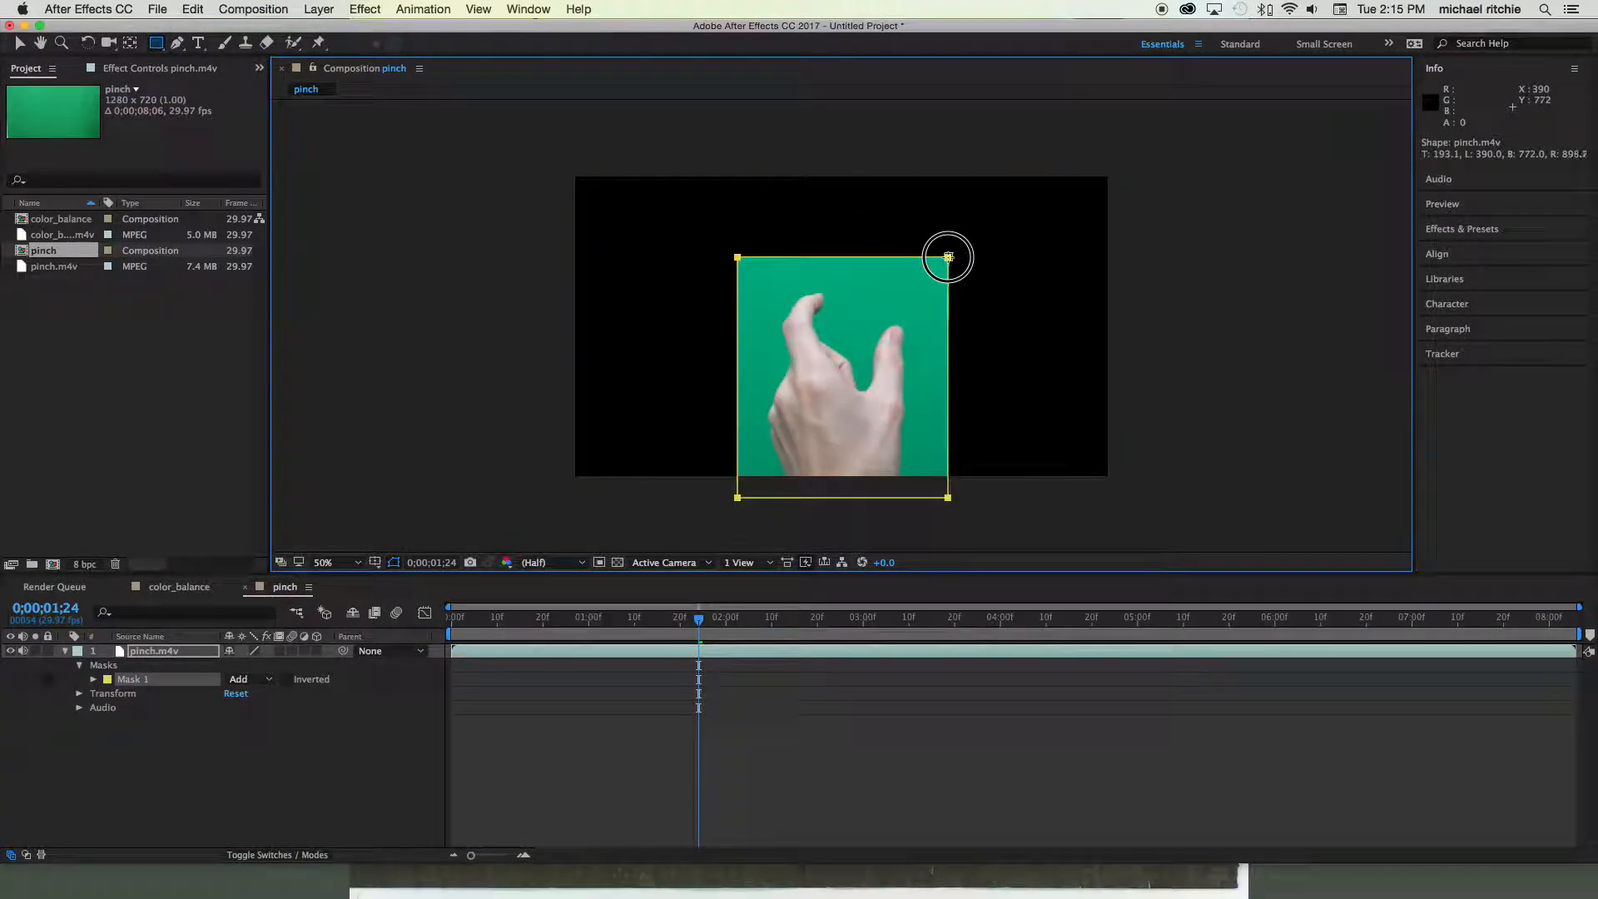
# - Widen the mask from its right edge to about 105% at 0;00;06;13 so it contains the hand and thumb
pyautogui.moveTo(699, 620); pyautogui.dragTo(1334, 630)
pyautogui.press('v')
pyautogui.doubleClick(948, 497)
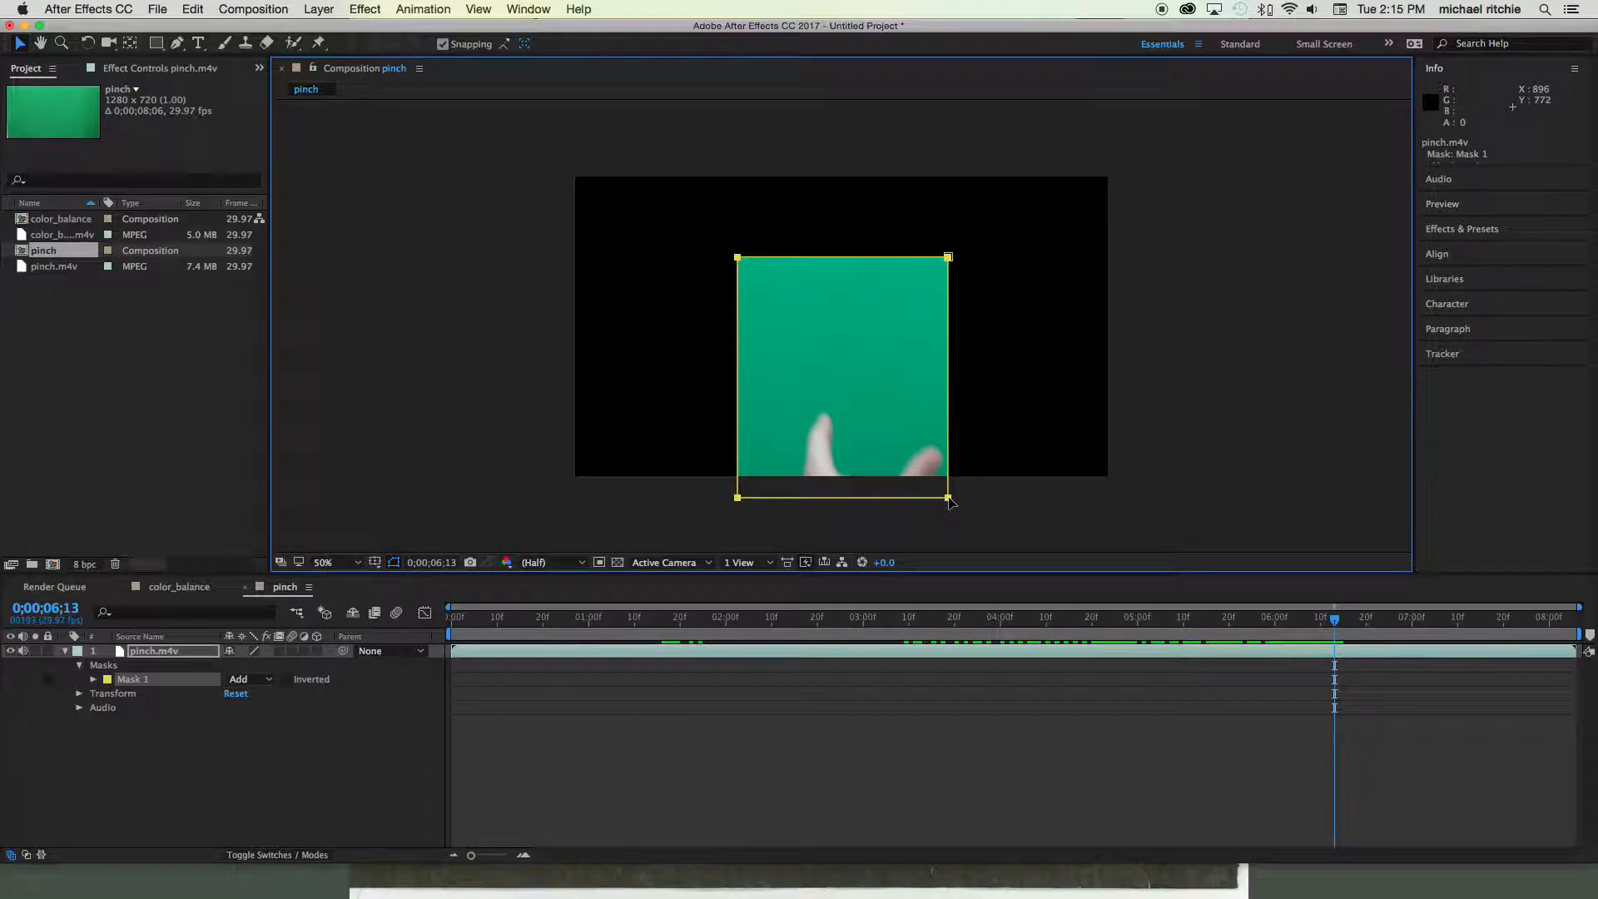
pyautogui.click(953, 379)
pyautogui.moveTo(954, 378); pyautogui.dragTo(960, 376)
# - Apply the Keylight (1.2) effect to the pinch.m4v layer, with the playhead at 0;00;05;08
pyautogui.click(1336, 621)
pyautogui.moveTo(1336, 621); pyautogui.dragTo(1174, 619)
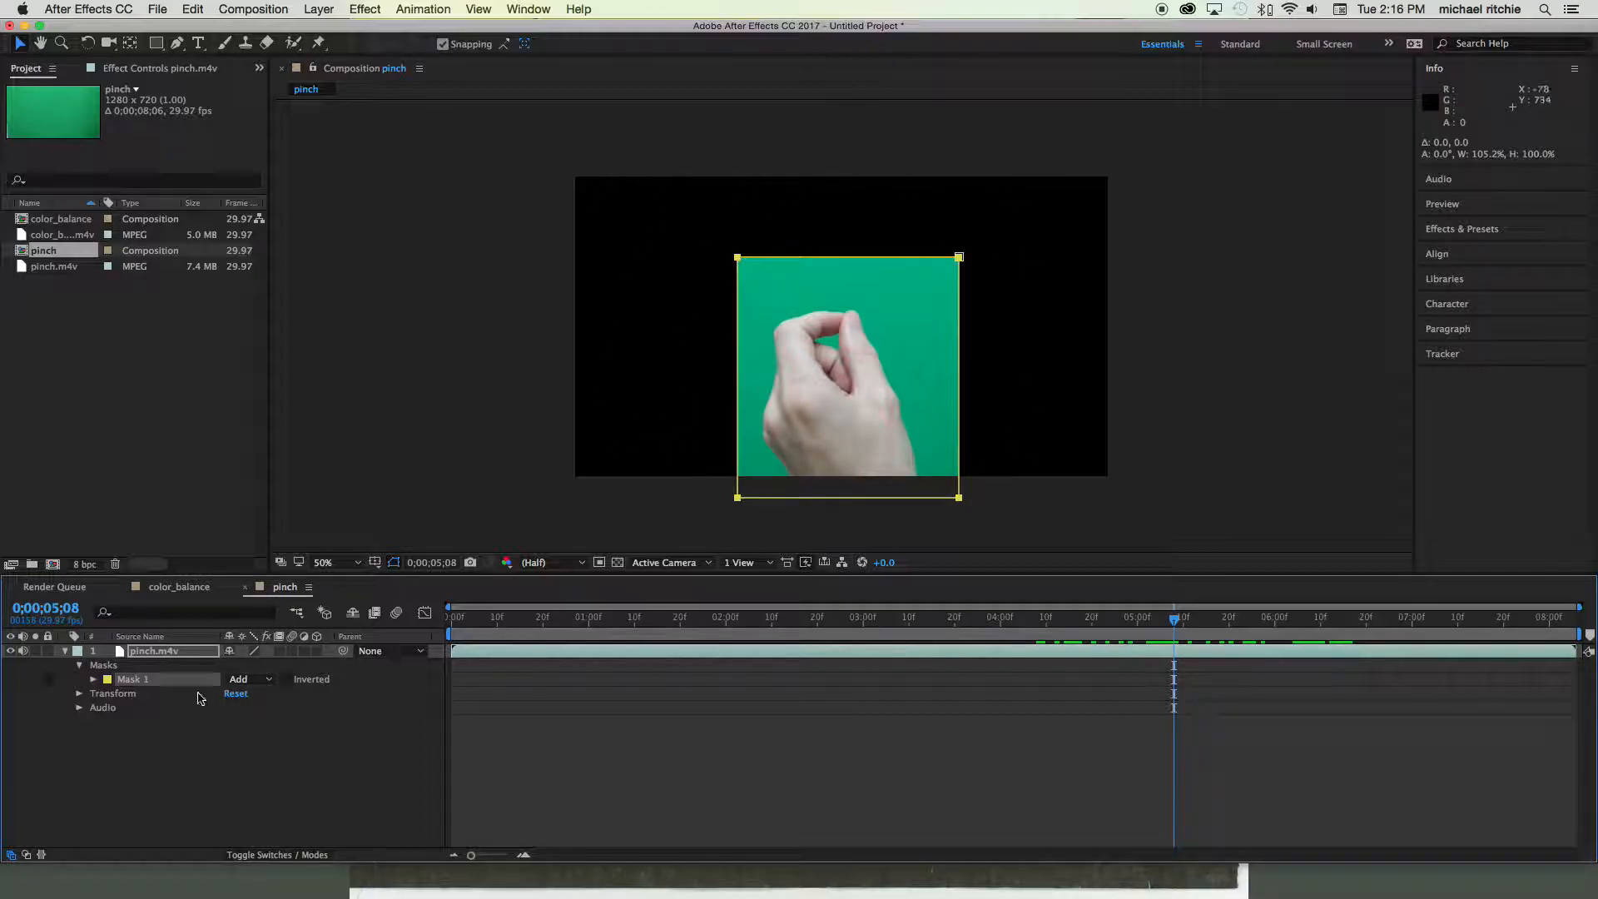
pyautogui.click(171, 652)
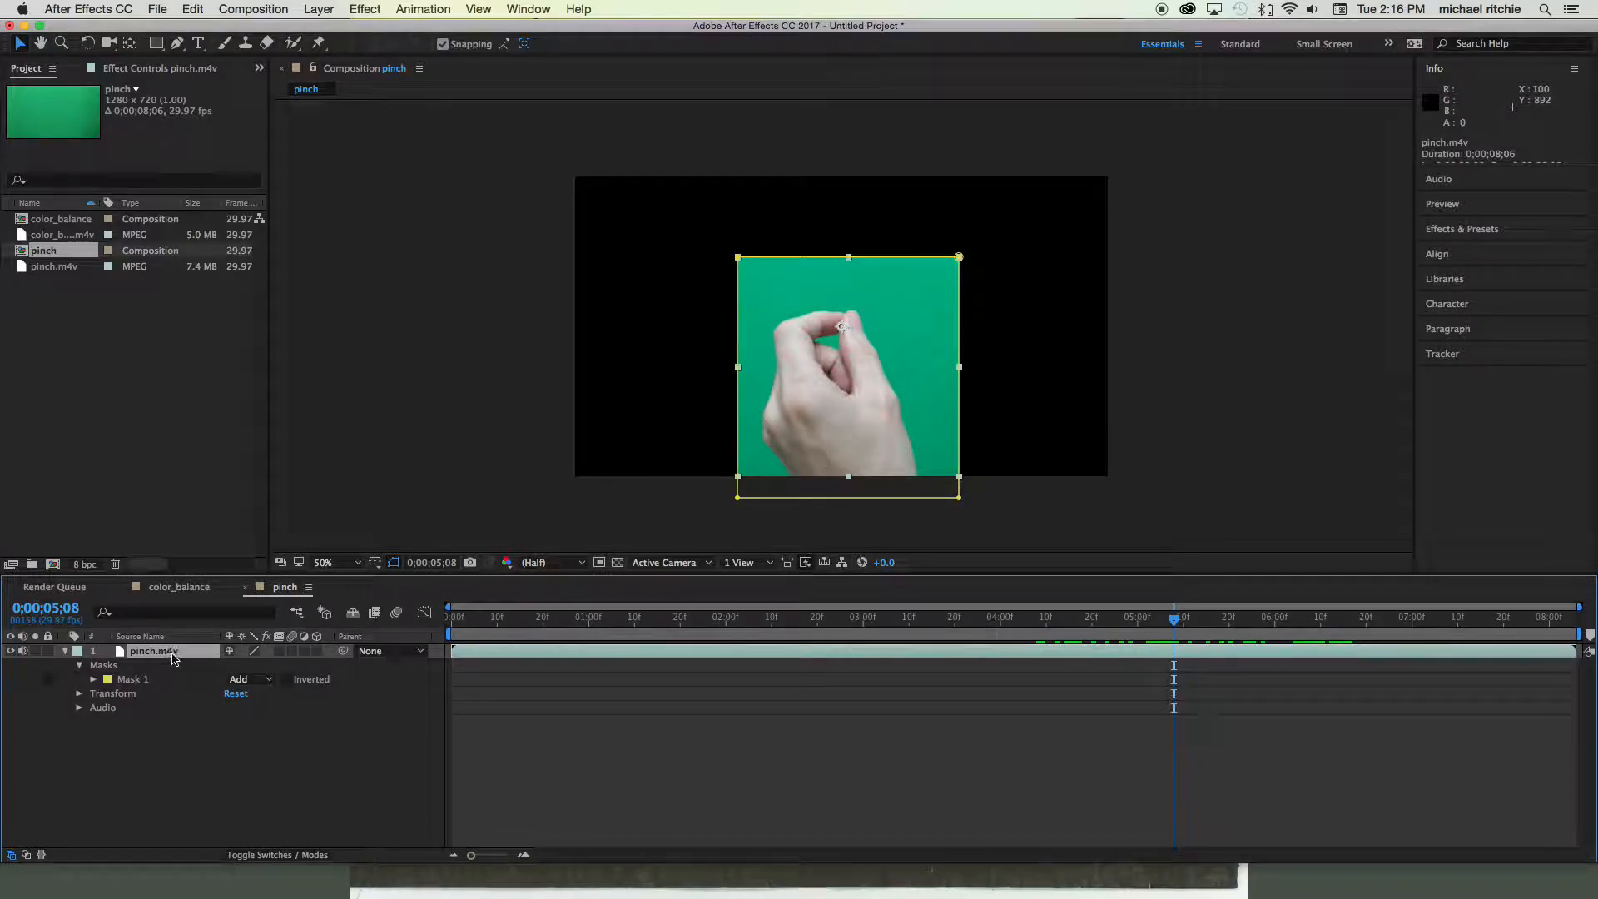
pyautogui.click(364, 10)
pyautogui.moveTo(482, 229)
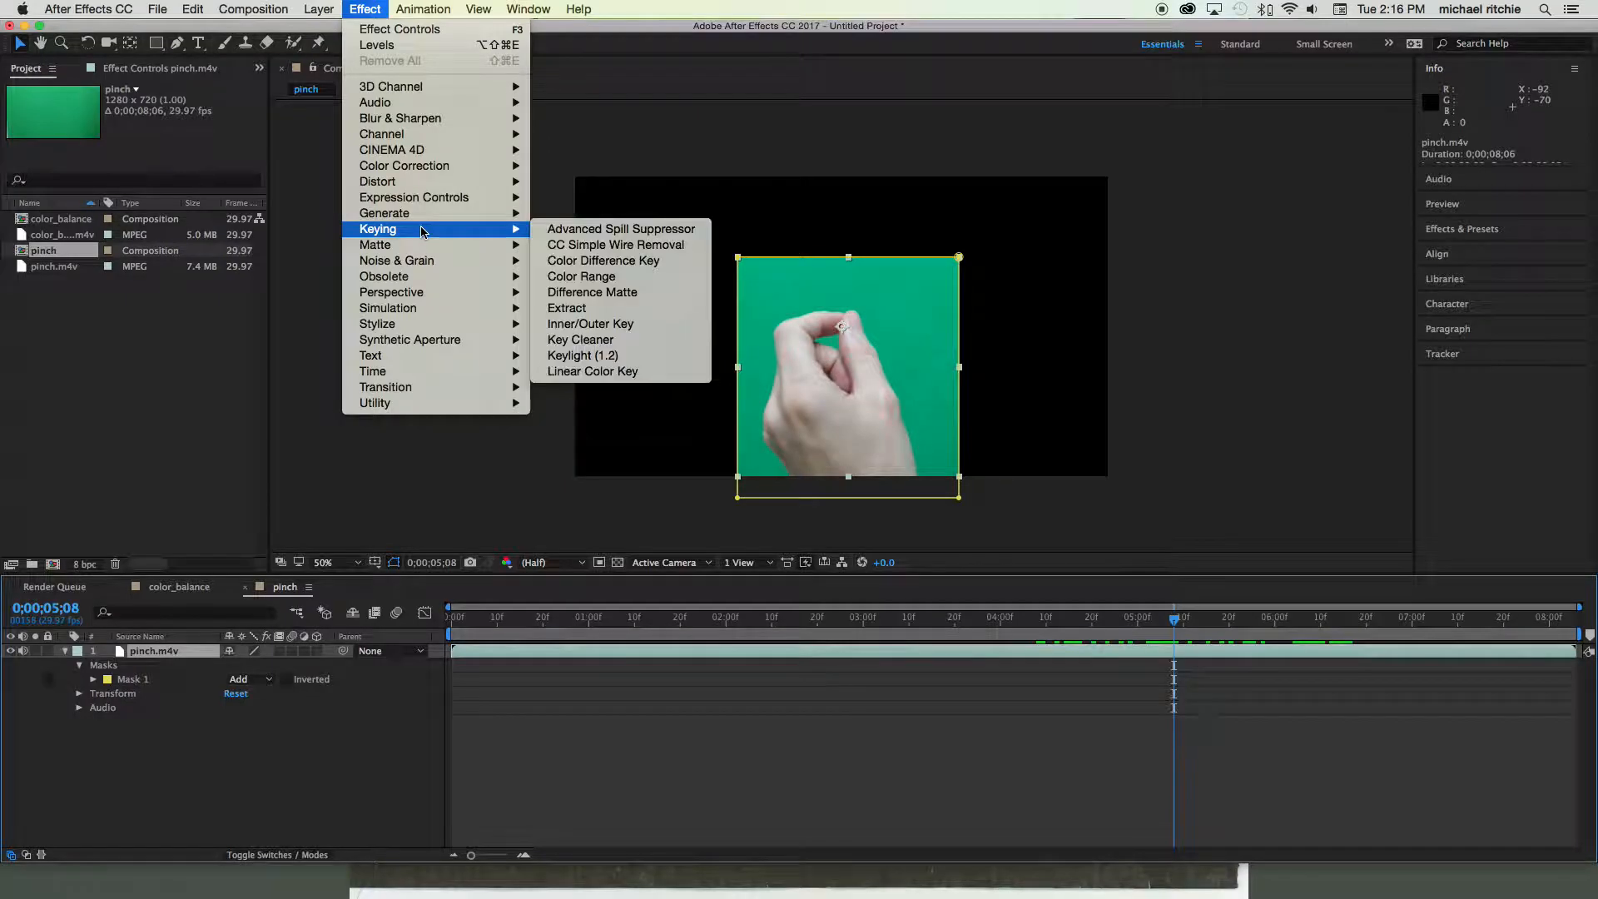
pyautogui.click(631, 355)
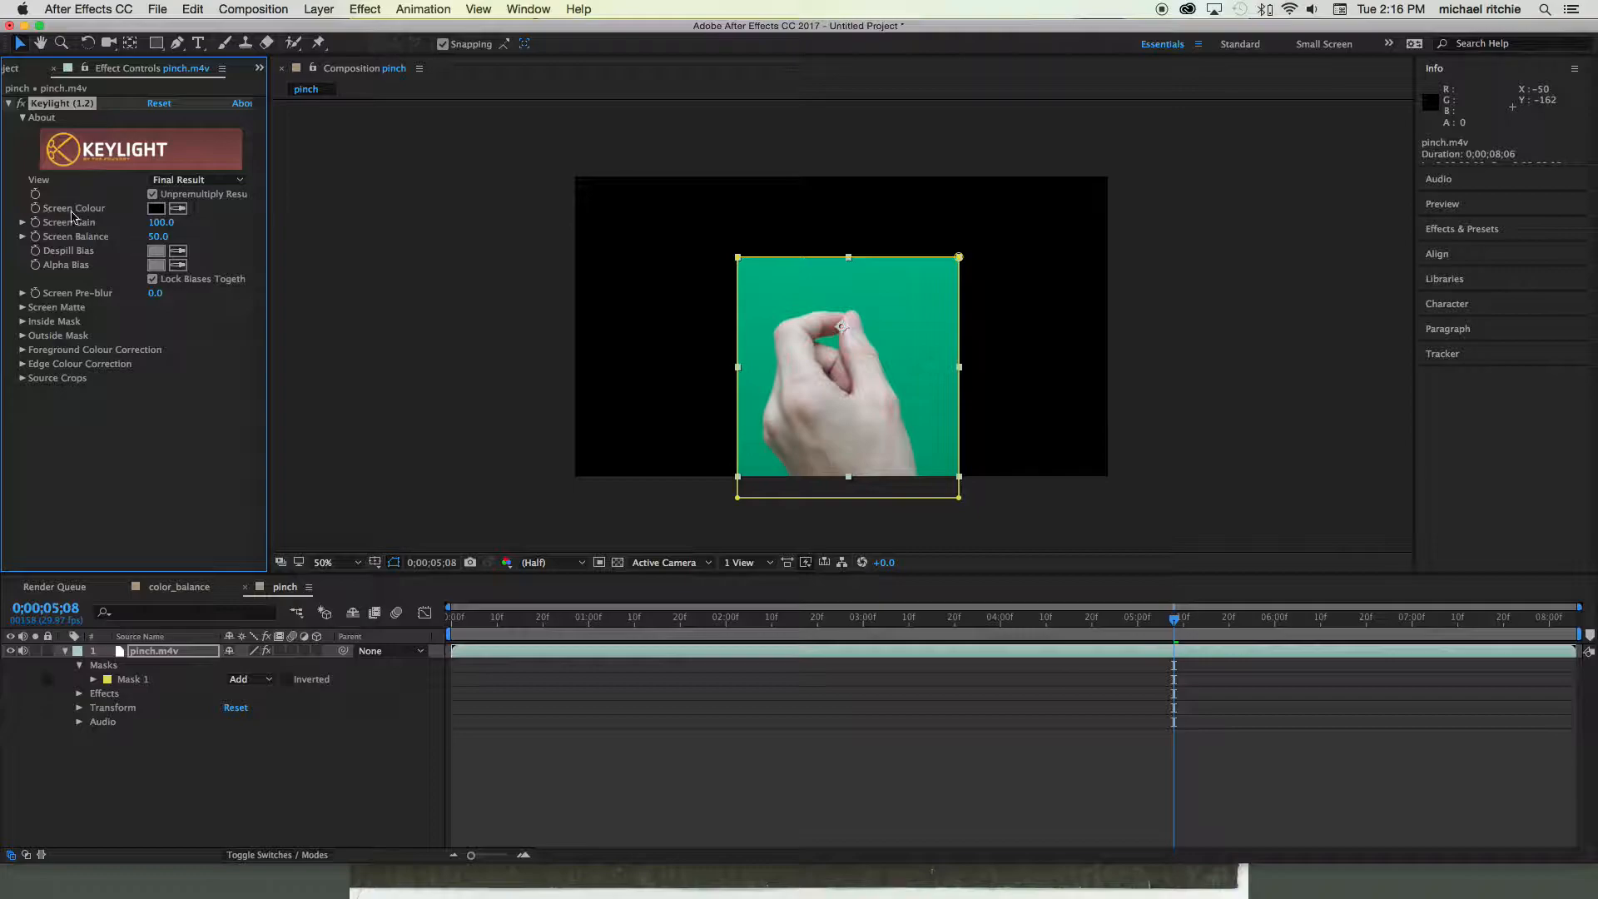
# - Sample the green backdrop beside the hand as Keylight's Screen Colour and review the key across the clip
pyautogui.click(180, 210)
pyautogui.click(877, 335)
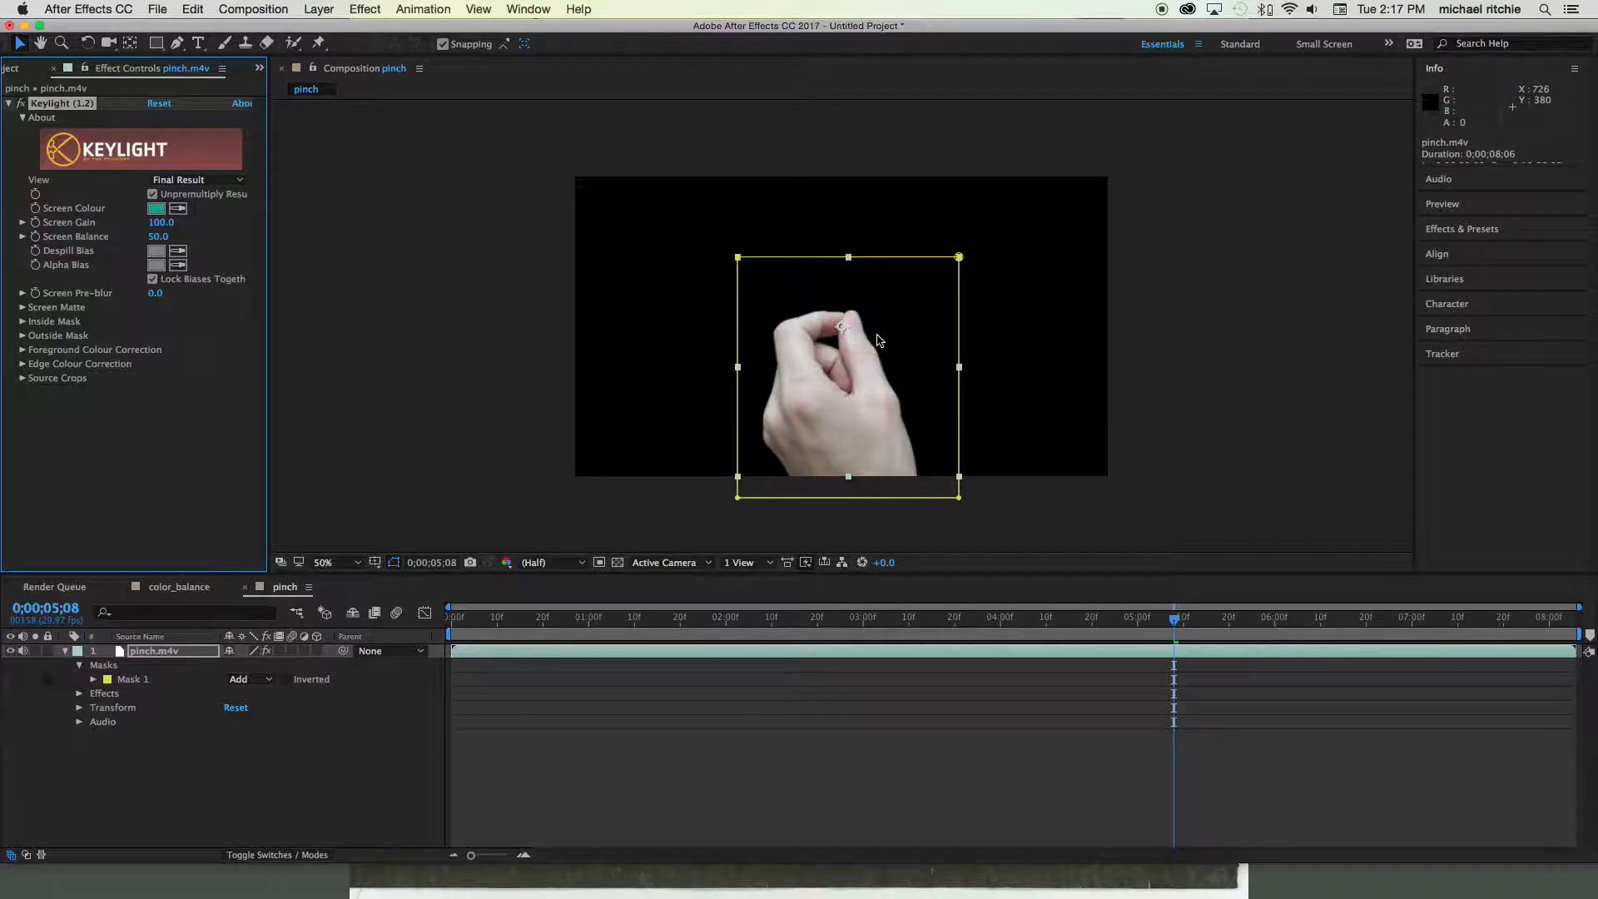
pyautogui.click(1165, 540)
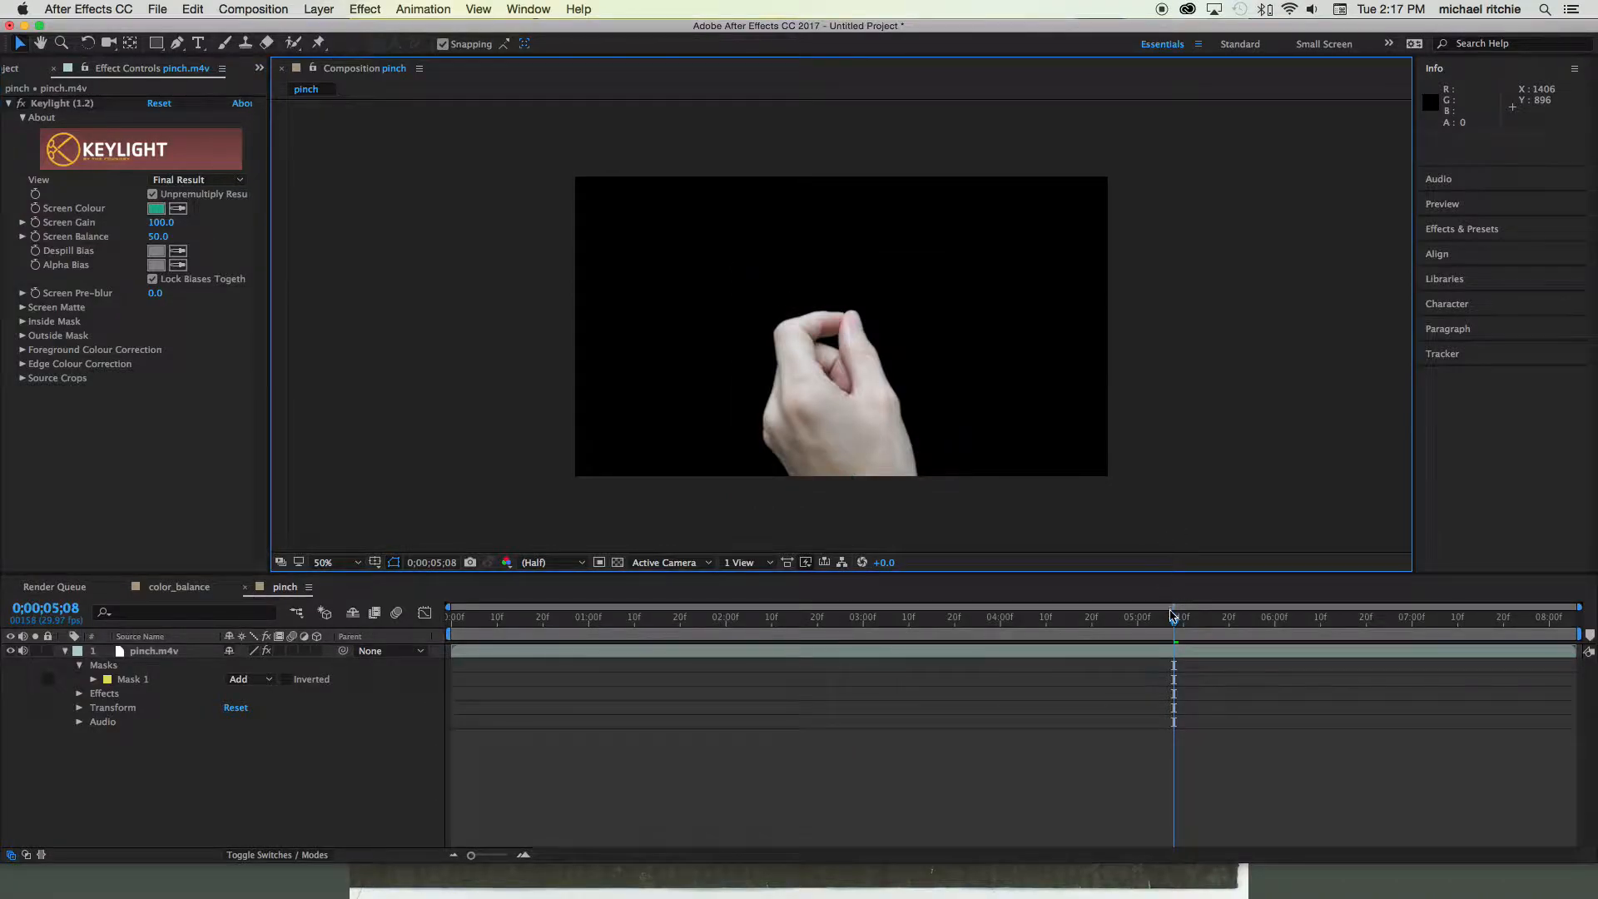
pyautogui.moveTo(1172, 617); pyautogui.dragTo(796, 601)
pyautogui.moveTo(768, 597); pyautogui.dragTo(727, 602)
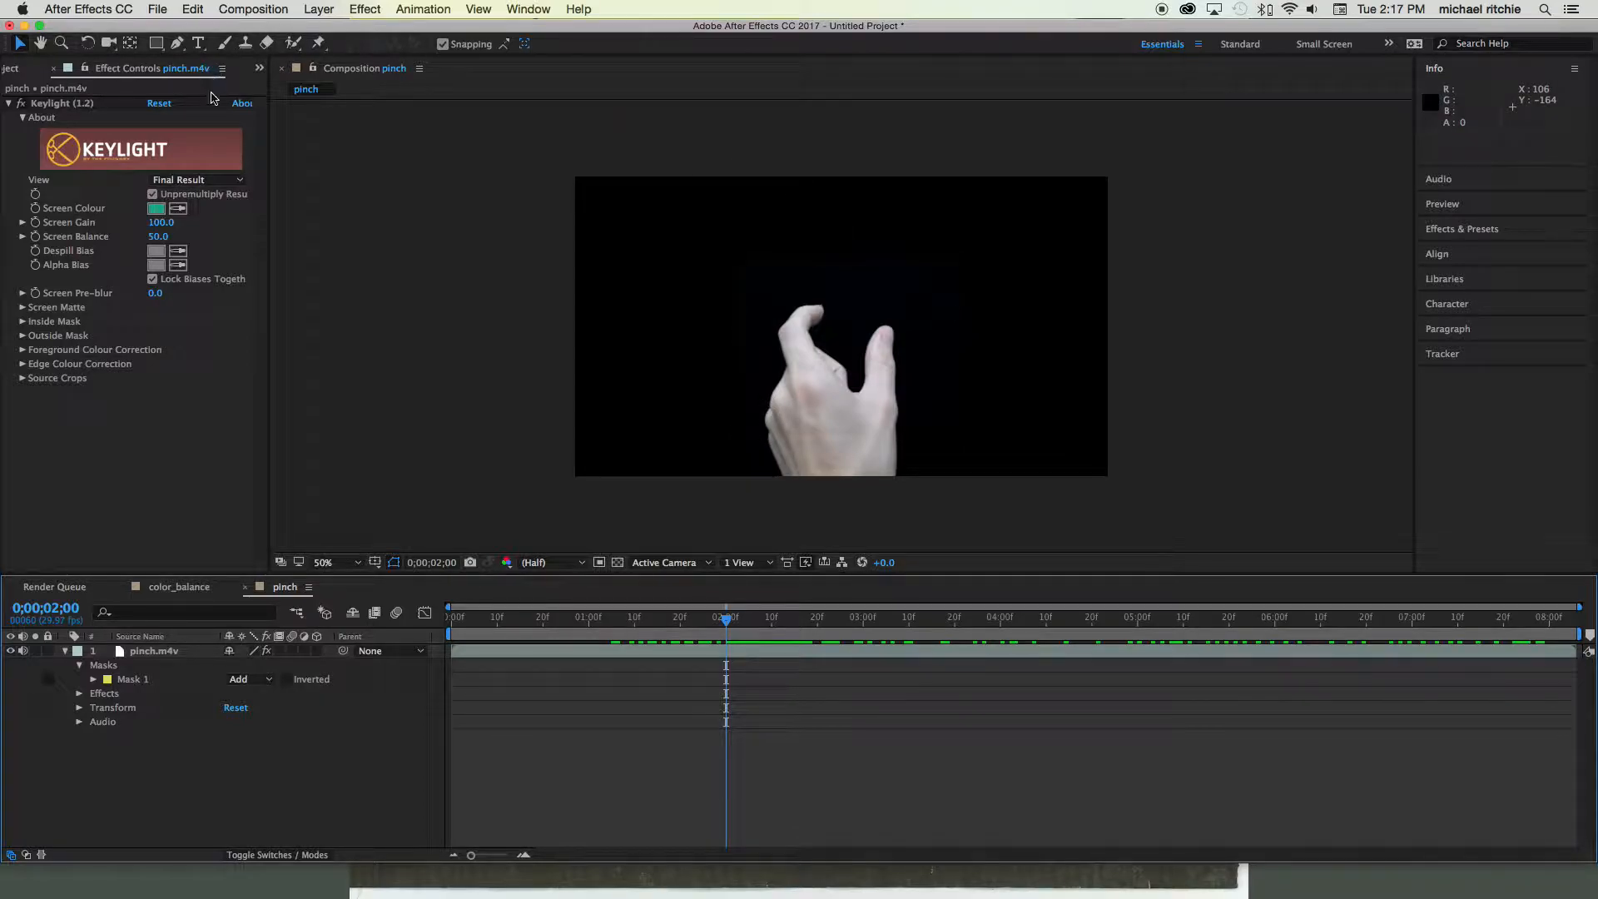
# - Switch Keylight's view to Screen Matte and check the backdrop around the hand at several frames
pyautogui.click(228, 181)
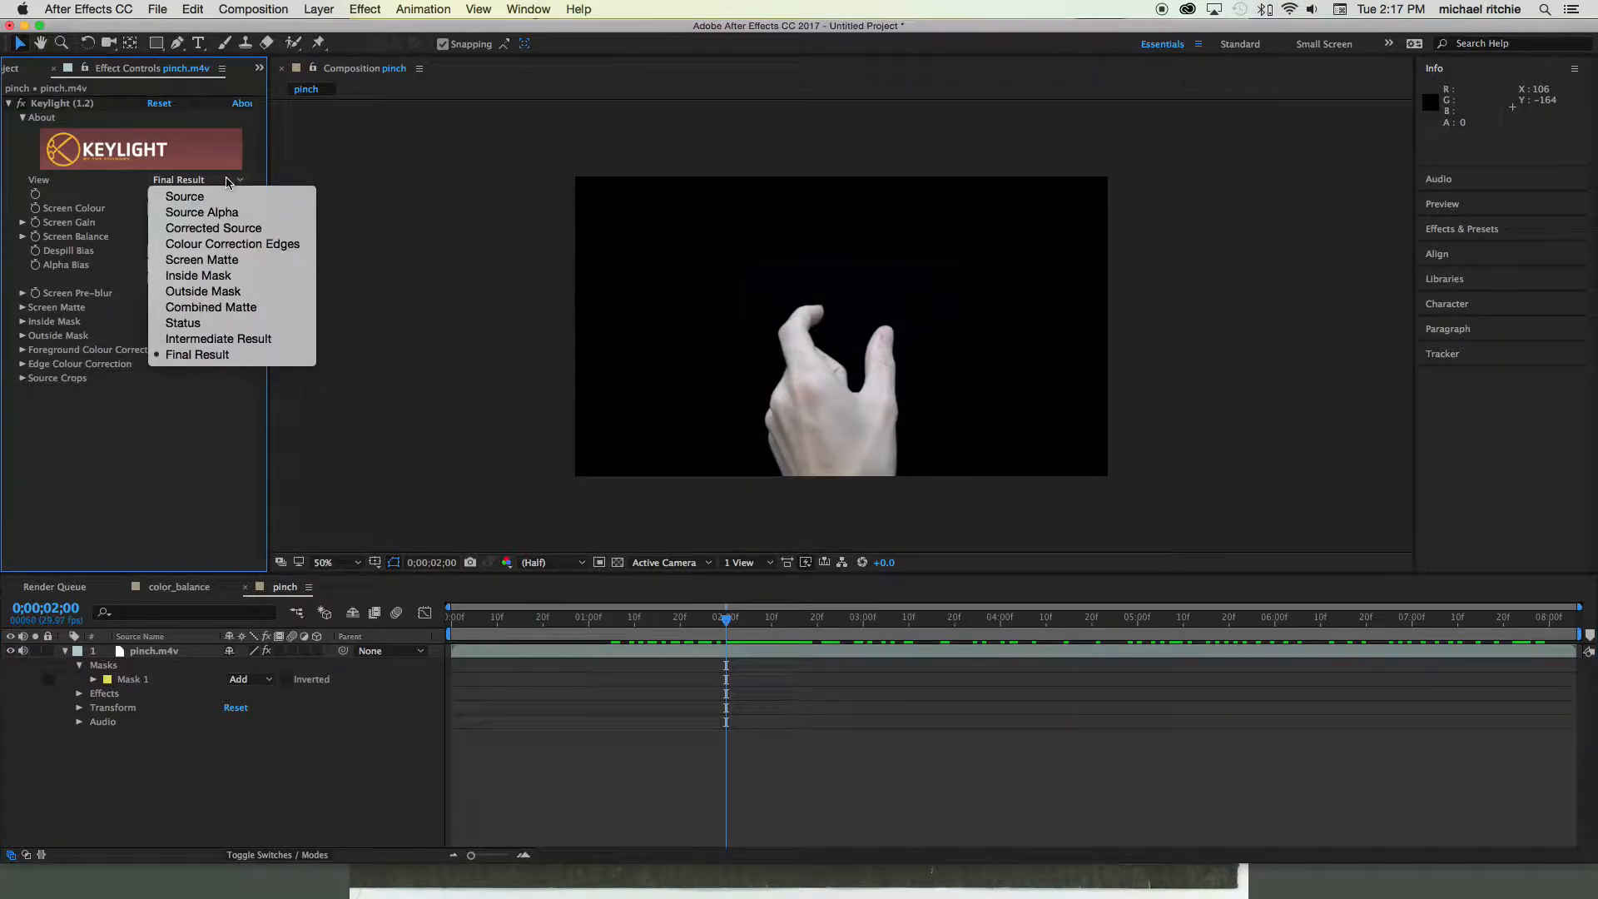
pyautogui.click(238, 266)
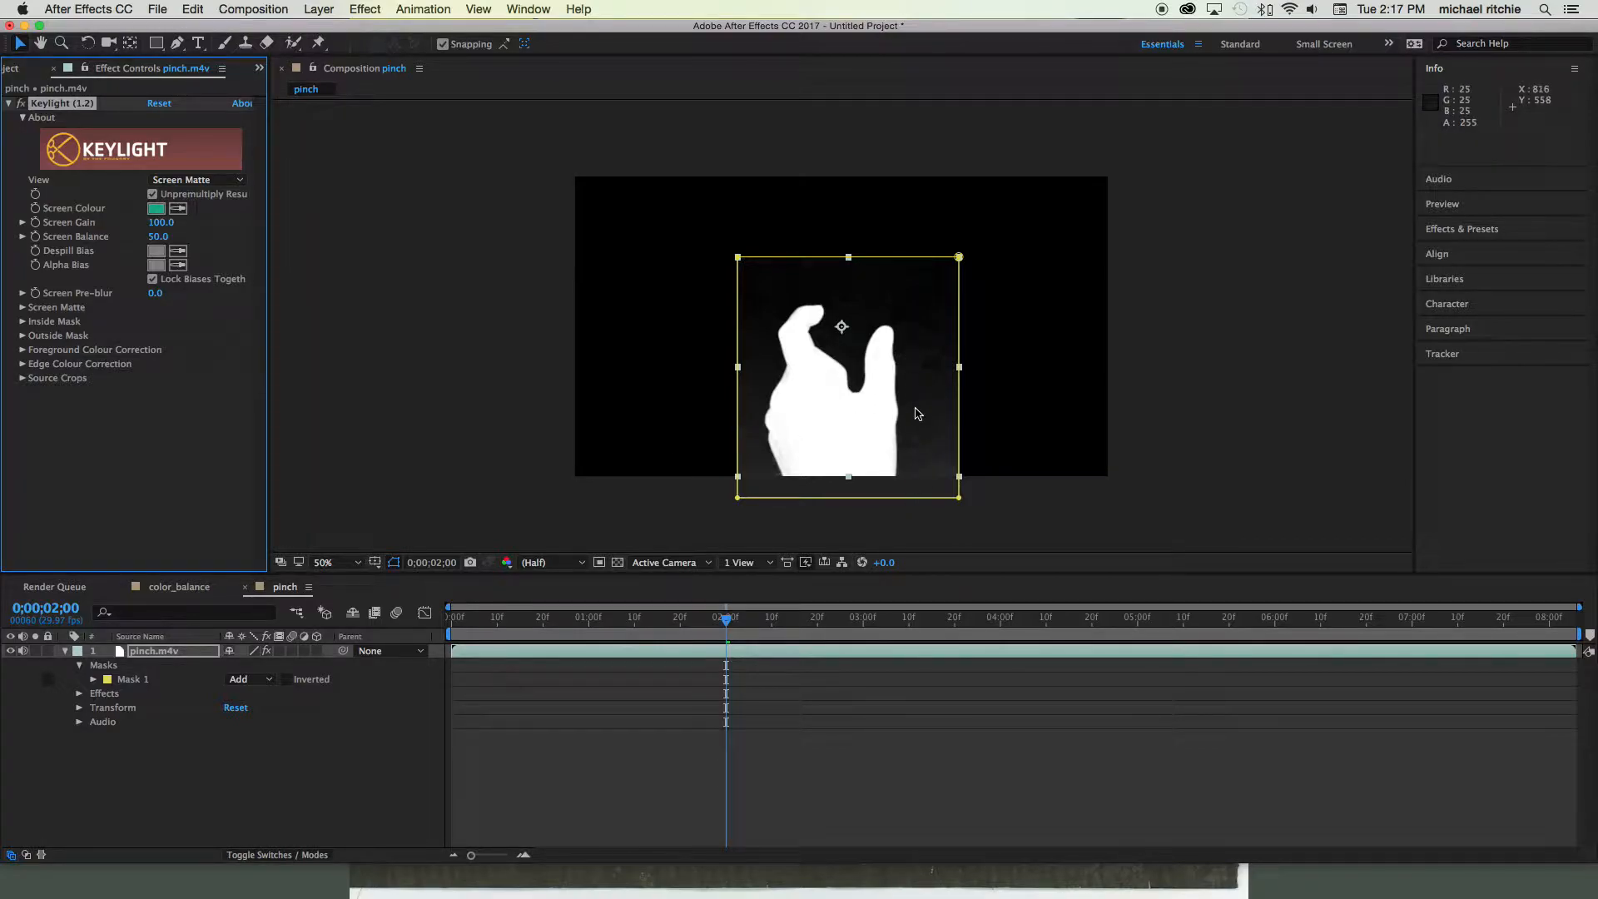
pyautogui.moveTo(728, 621); pyautogui.dragTo(699, 622)
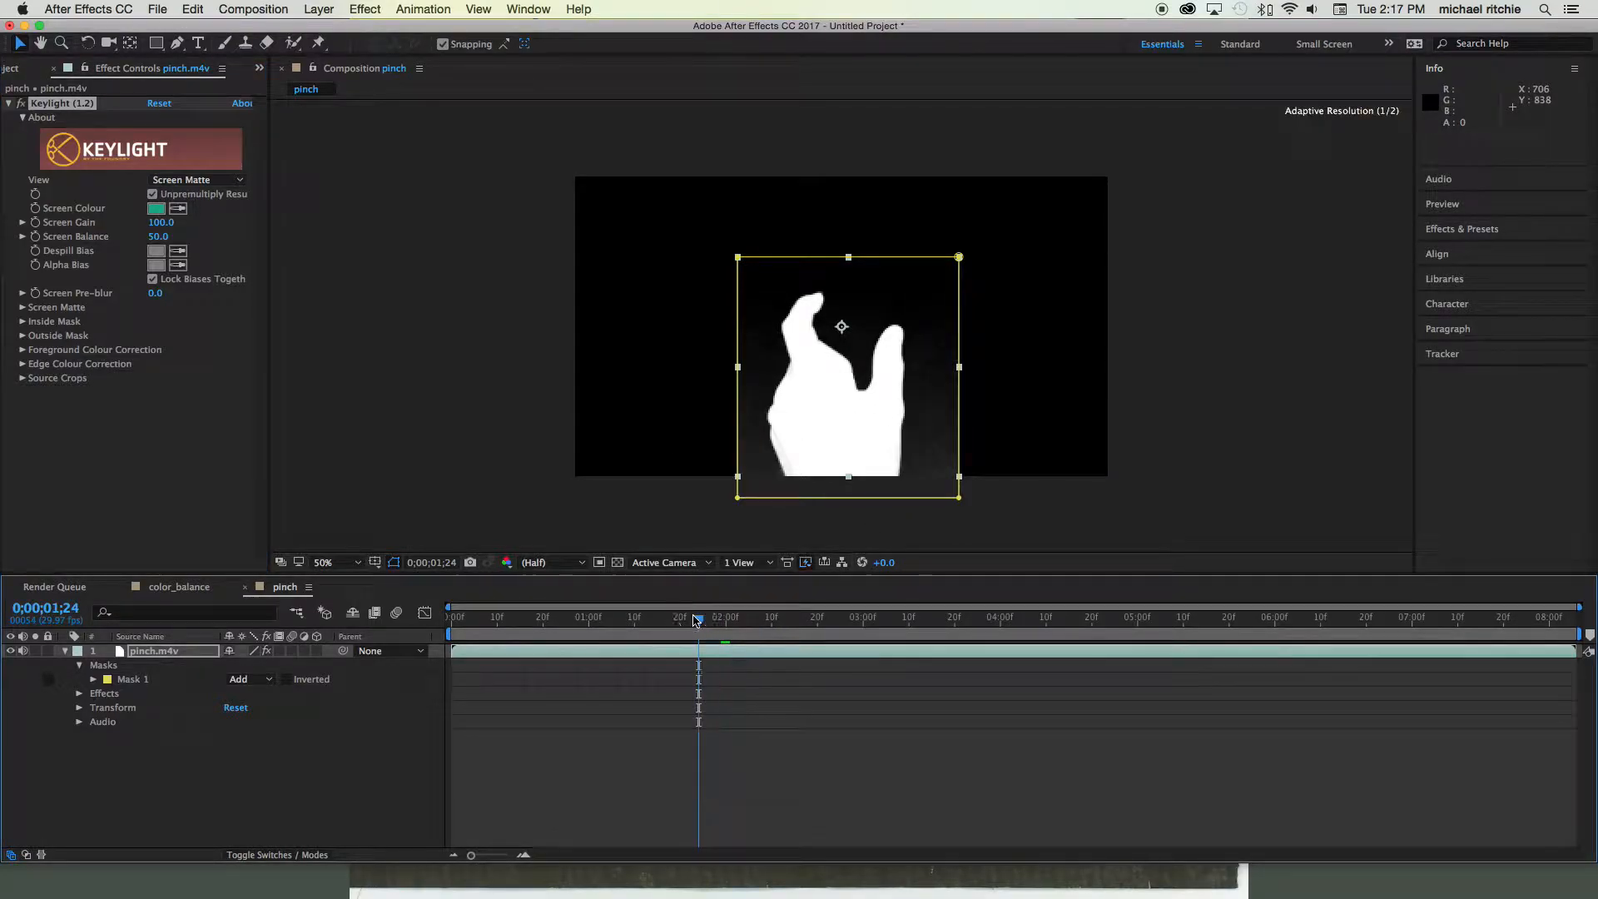
pyautogui.click(1069, 545)
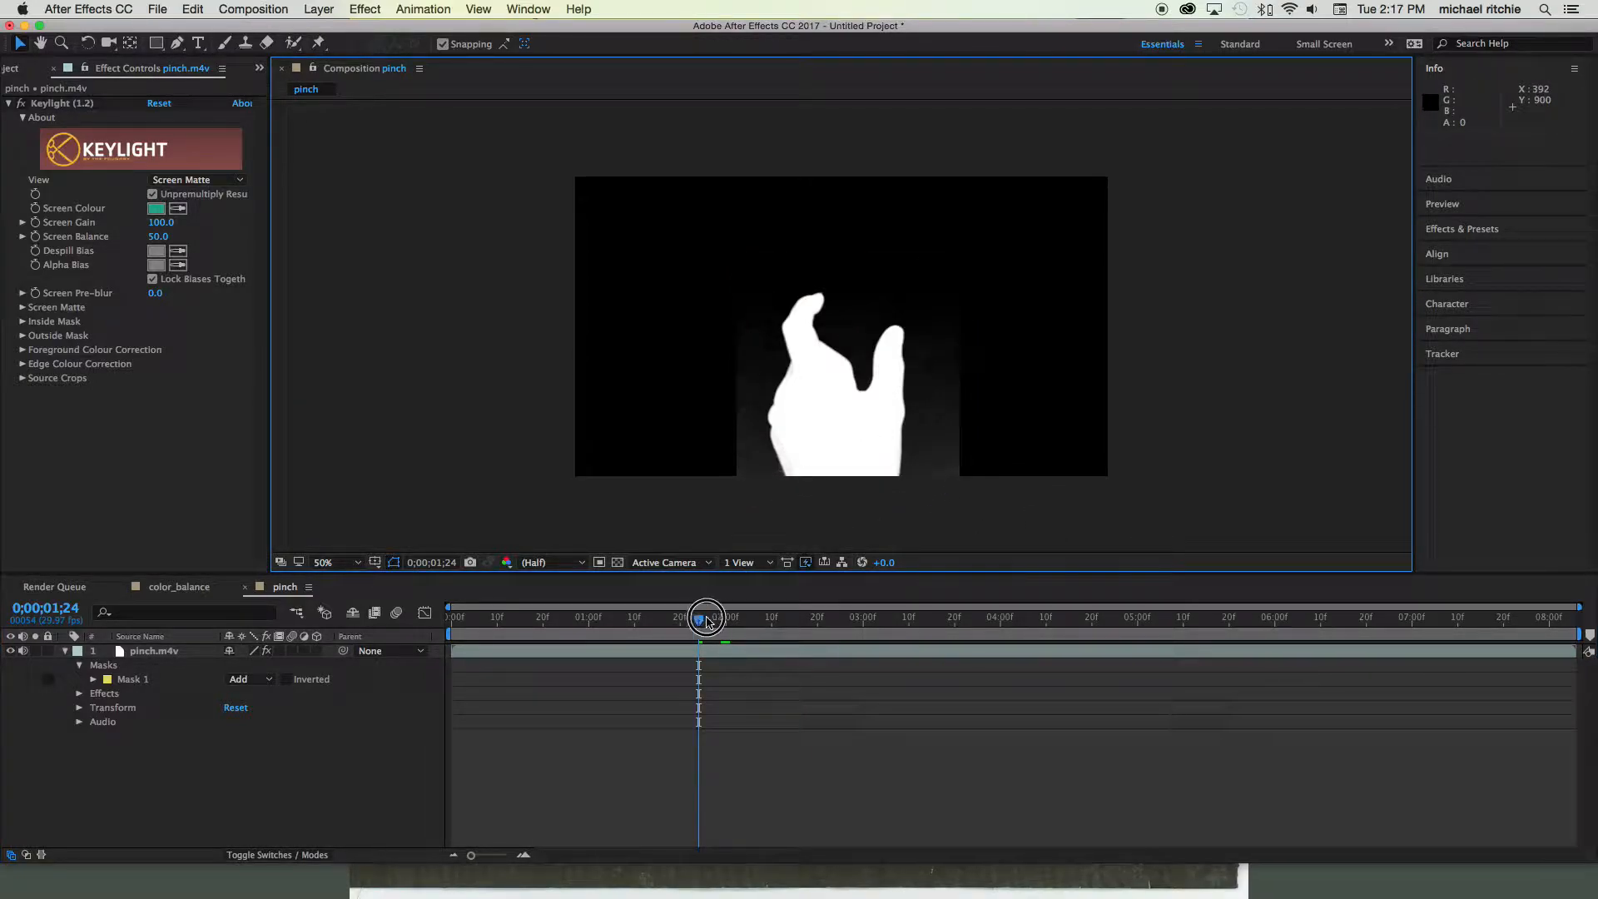
pyautogui.moveTo(699, 621)
pyautogui.mouseDown()
pyautogui.moveTo(1341, 629)
pyautogui.moveTo(708, 621)
pyautogui.mouseUp()
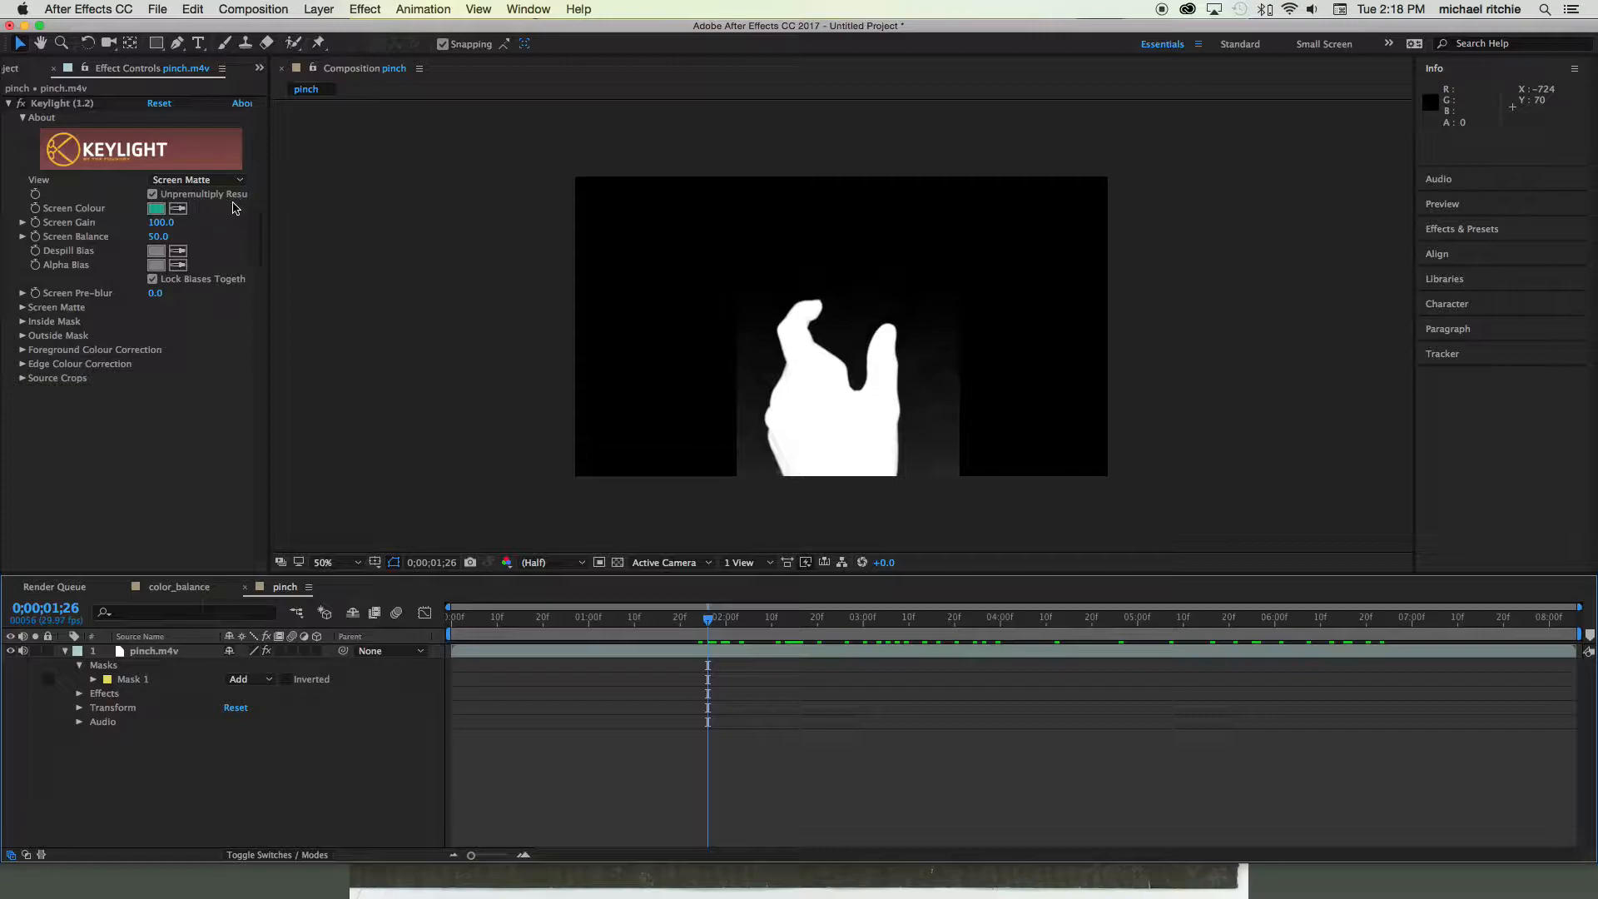
# - Raise Keylight's Screen Gain to 112, checking the empty backdrop at 0;00;00;26
pyautogui.click(161, 223)
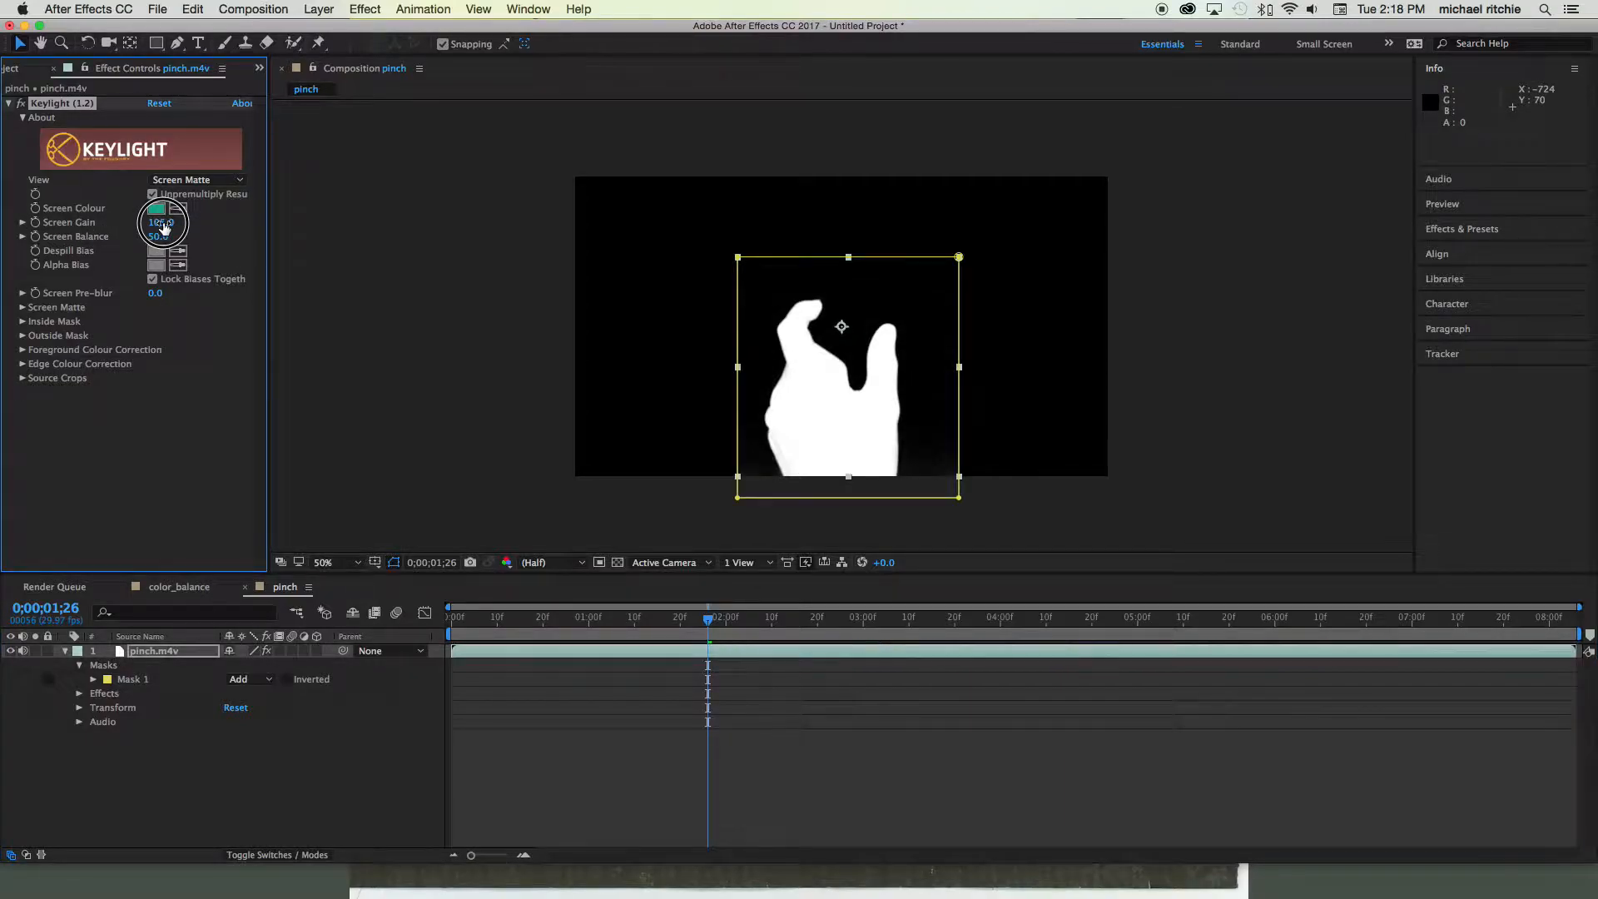
pyautogui.moveTo(163, 223); pyautogui.dragTo(165, 223)
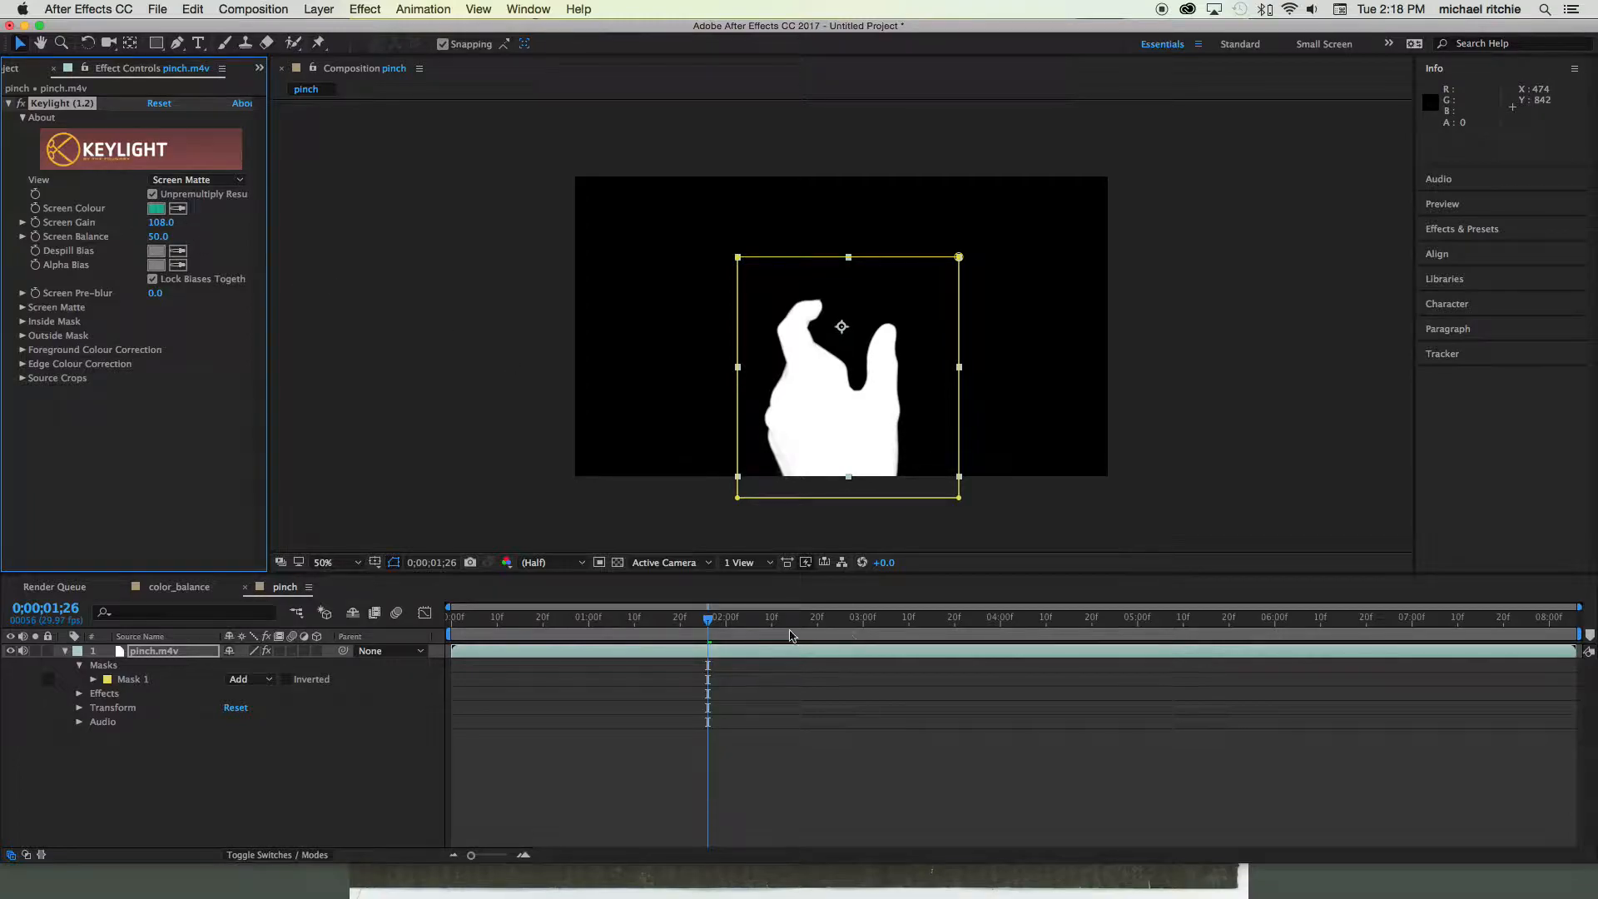
pyautogui.click(685, 526)
pyautogui.moveTo(708, 617); pyautogui.dragTo(570, 621)
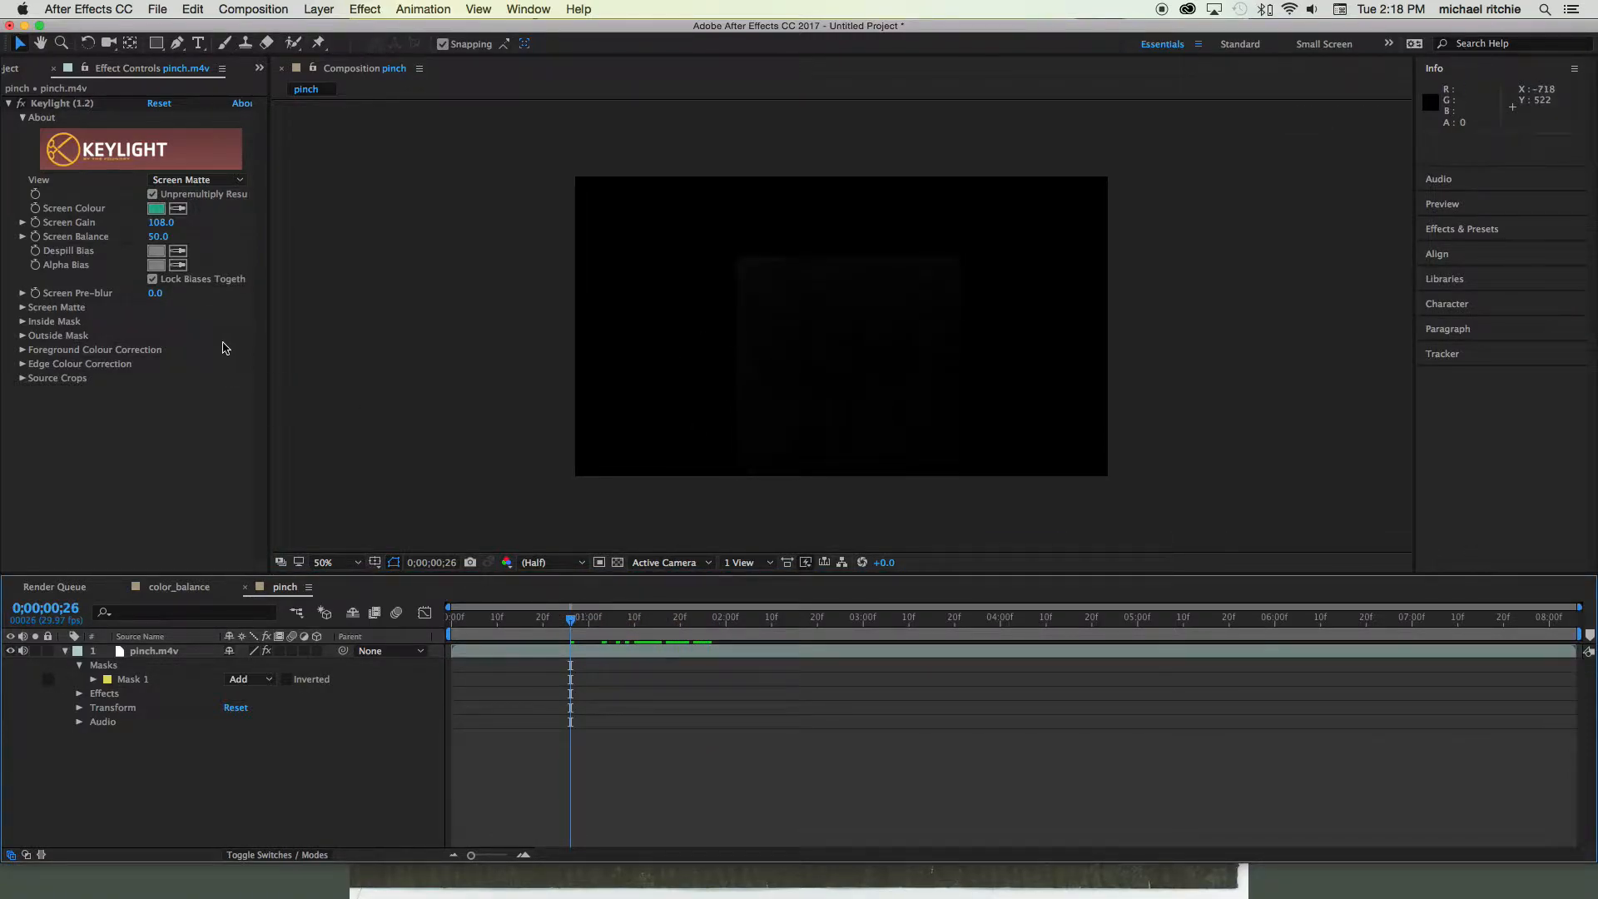
pyautogui.click(161, 222)
pyautogui.write('112')
pyautogui.press('Return')
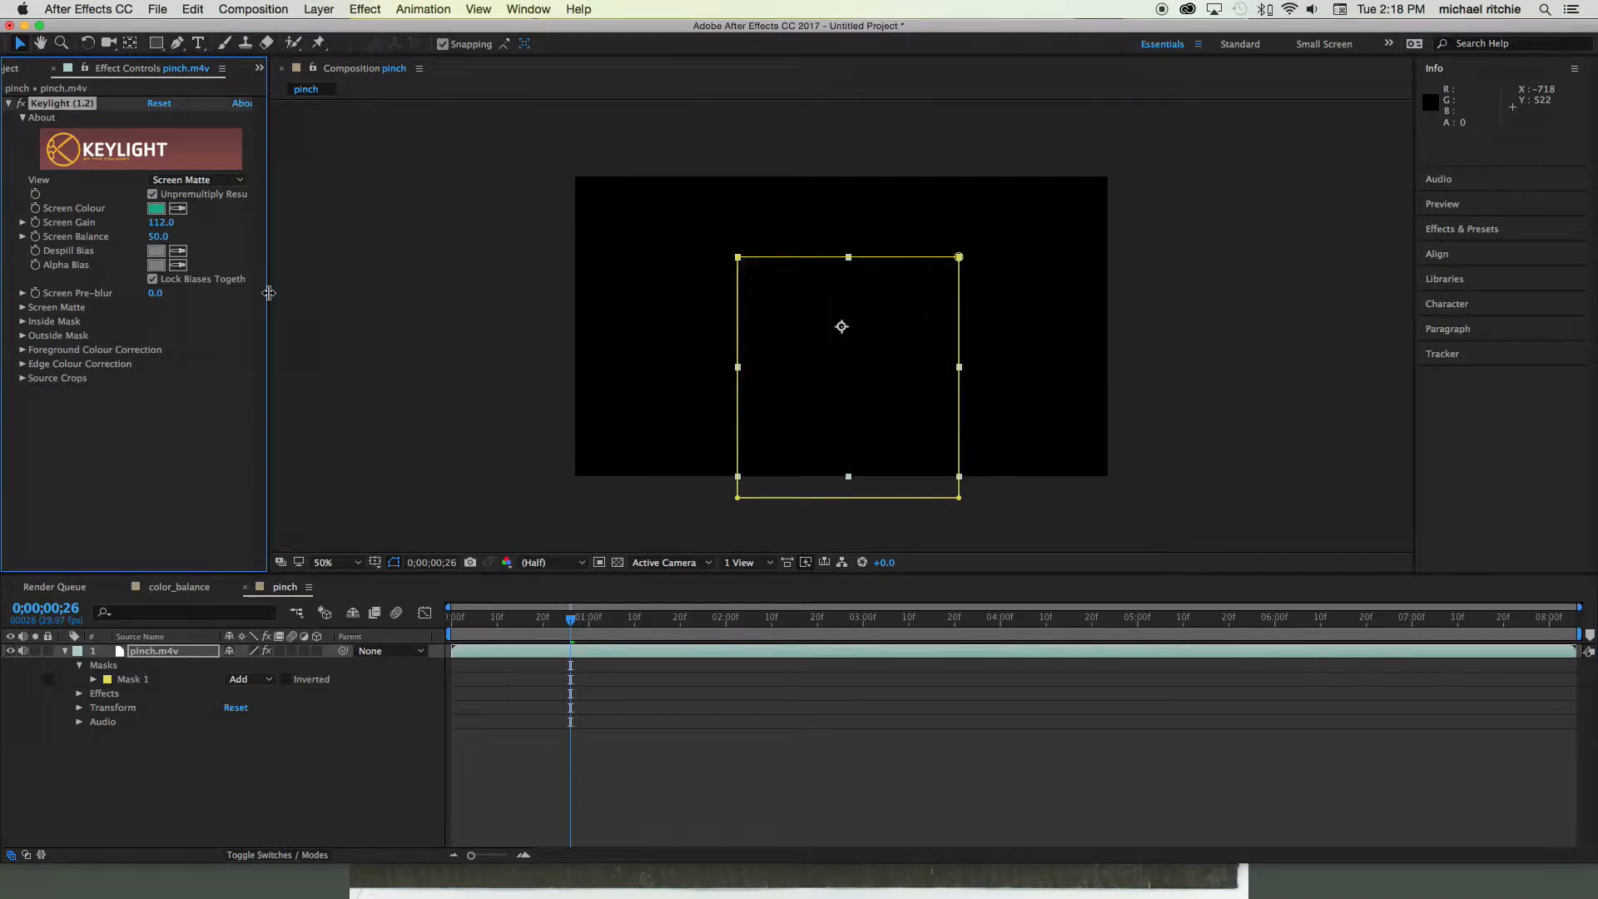
# - Inspect the hand's matte up close at 0;00;02;00, from the fingers down to the wrist
pyautogui.click(560, 526)
pyautogui.moveTo(572, 621); pyautogui.dragTo(725, 624)
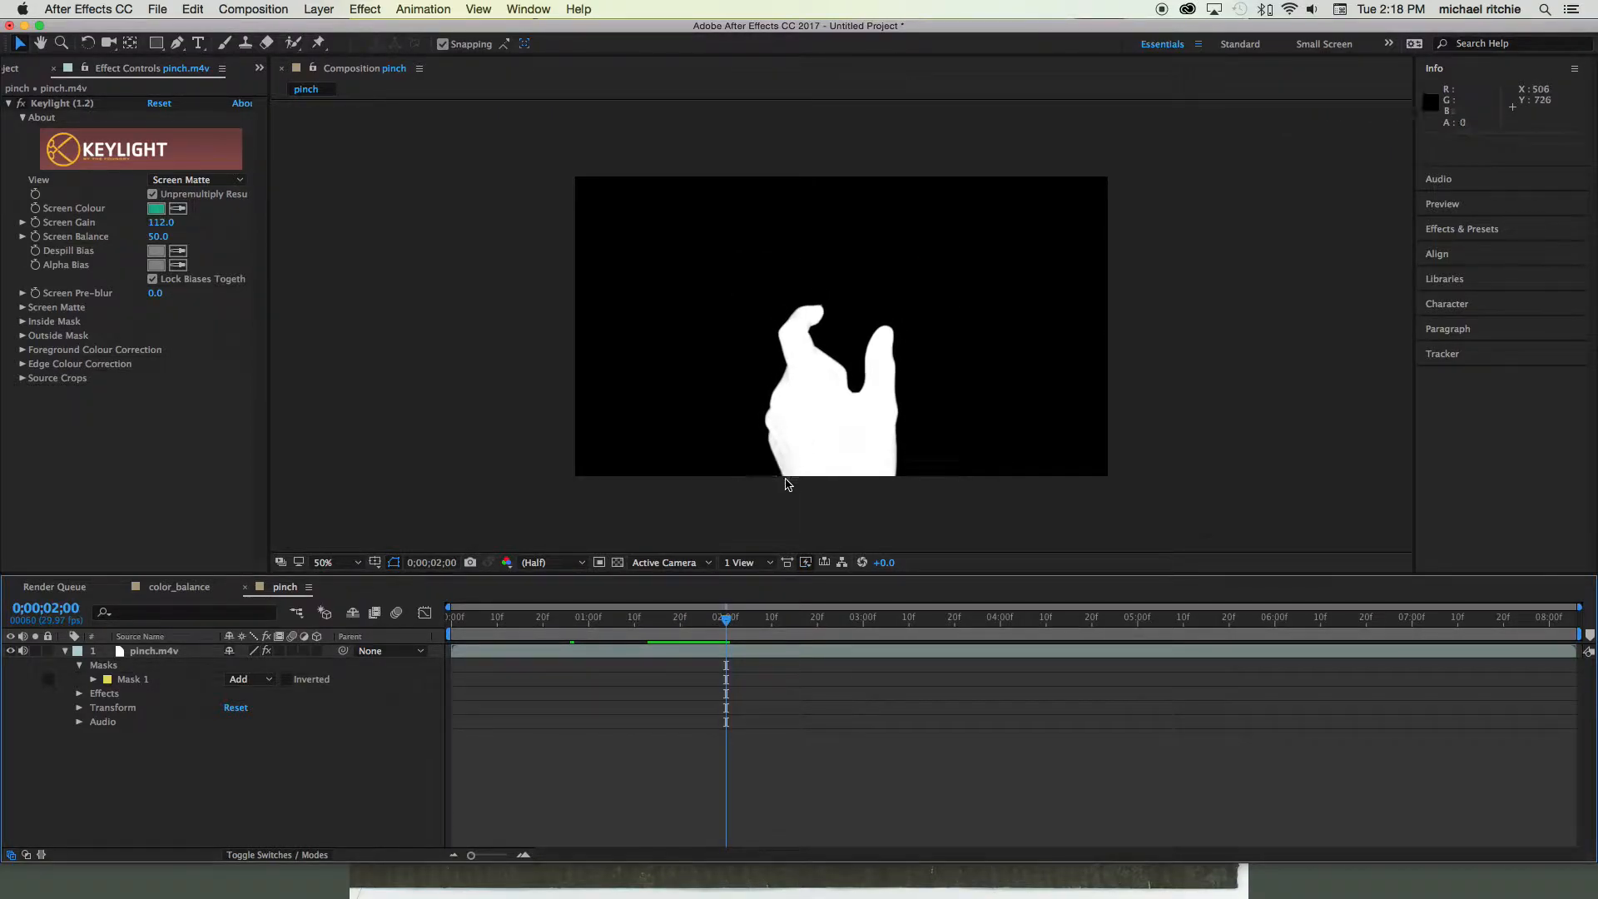
pyautogui.press('.')
pyautogui.press('.')
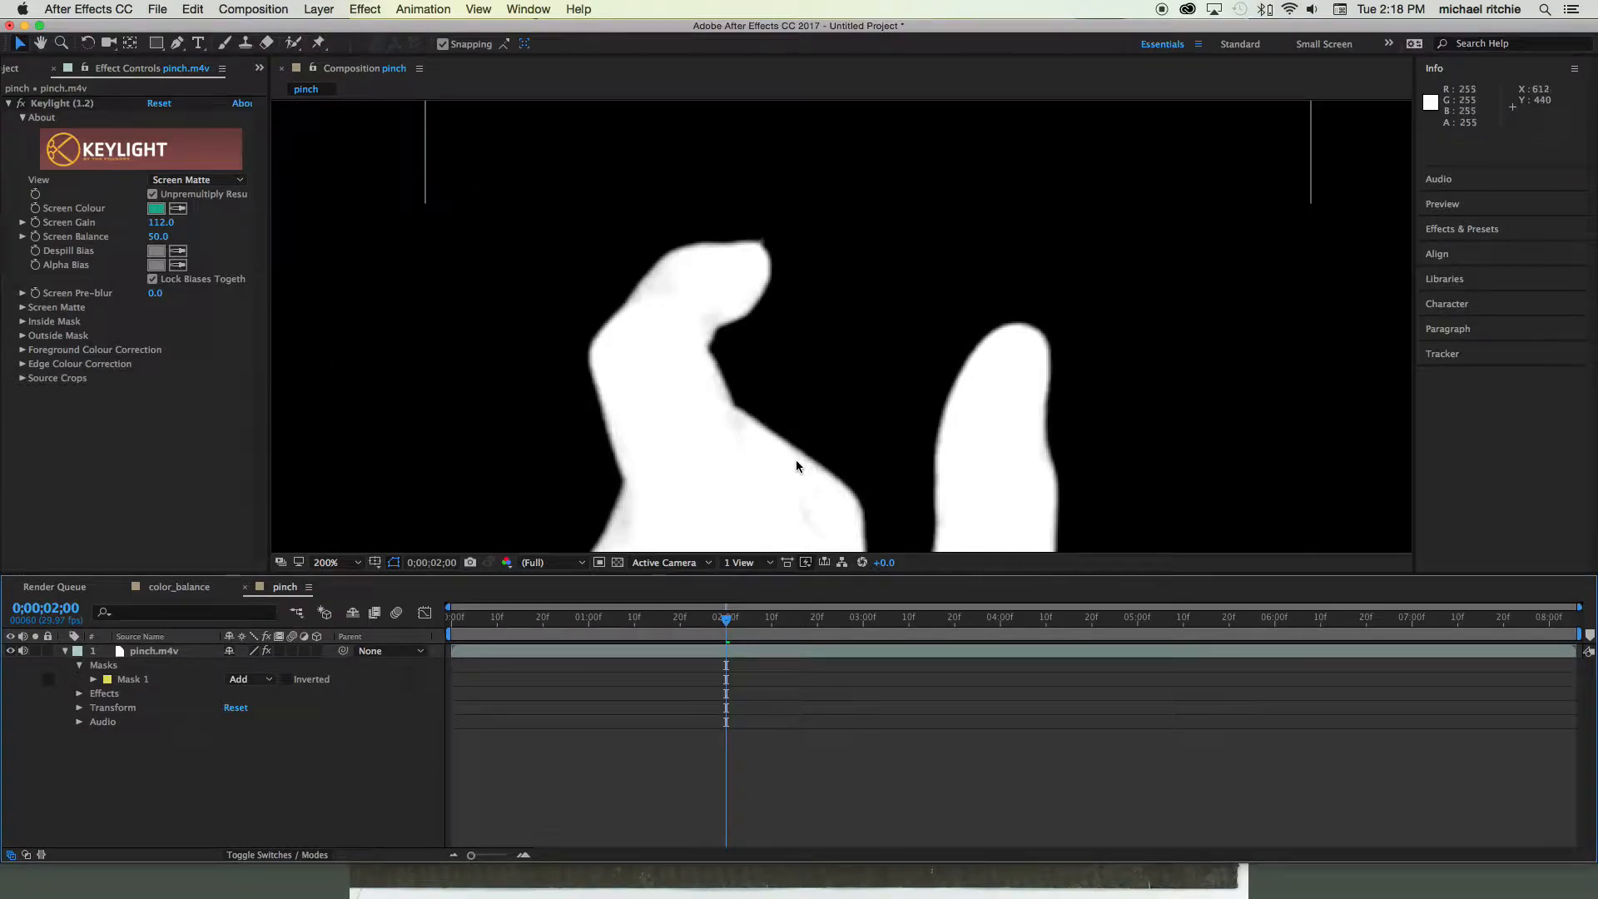
pyautogui.moveTo(671, 418); pyautogui.dragTo(799, 239)
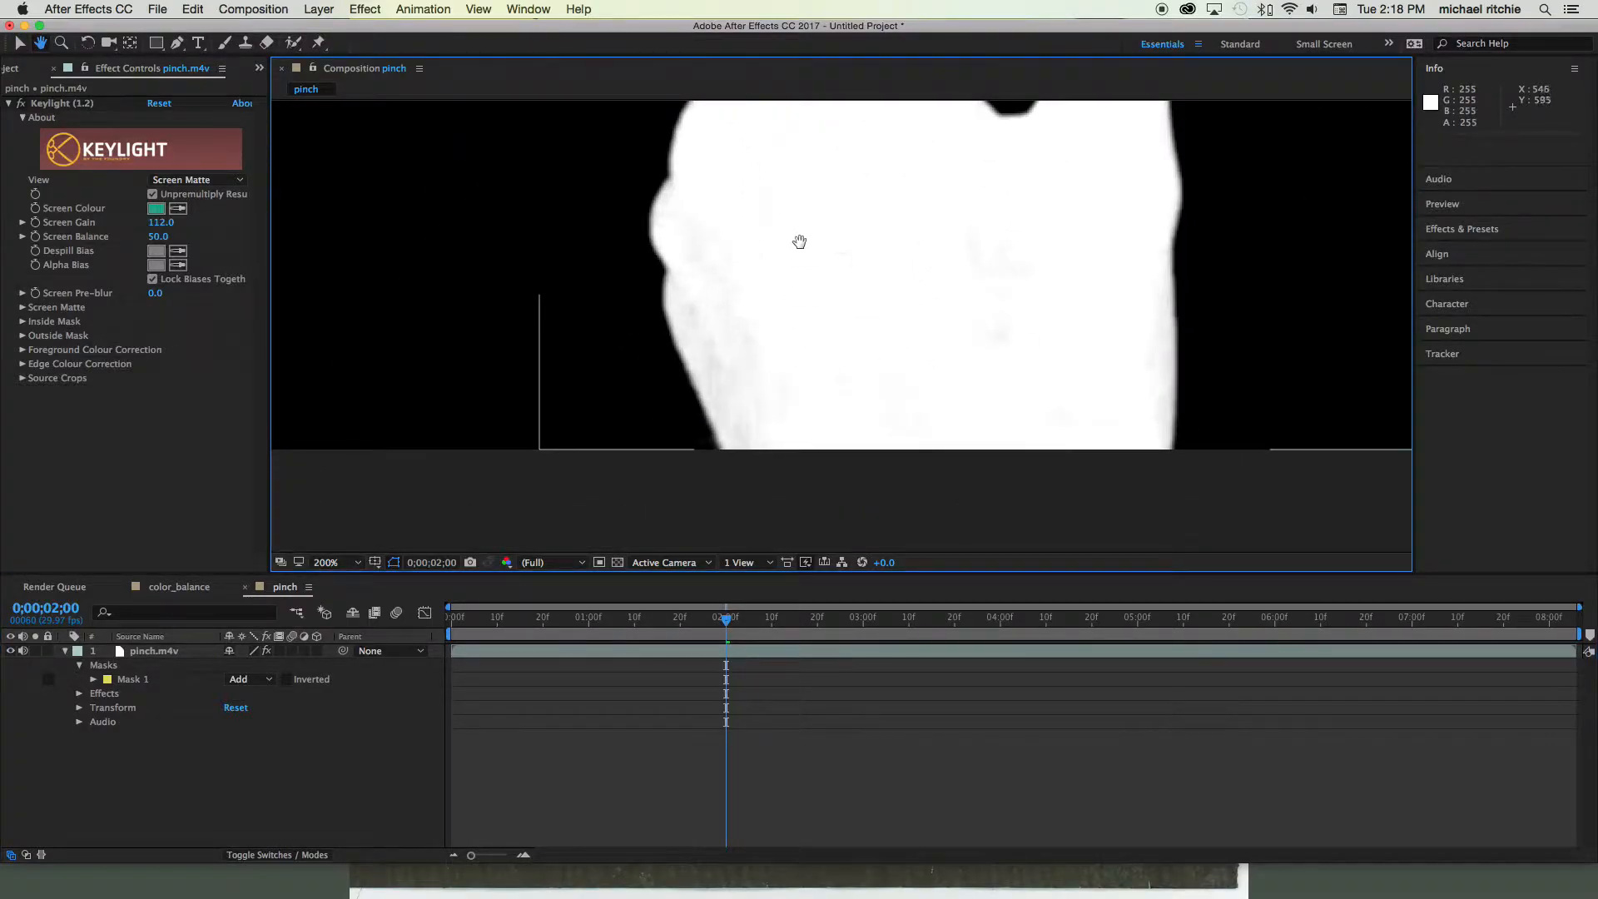
# - Lower Keylight's Screen Balance to 15 at 0;00;05;19 and check the hand's matte on nearby frames
pyautogui.moveTo(726, 620); pyautogui.dragTo(1224, 626)
pyautogui.scroll(-2, 930, 388)
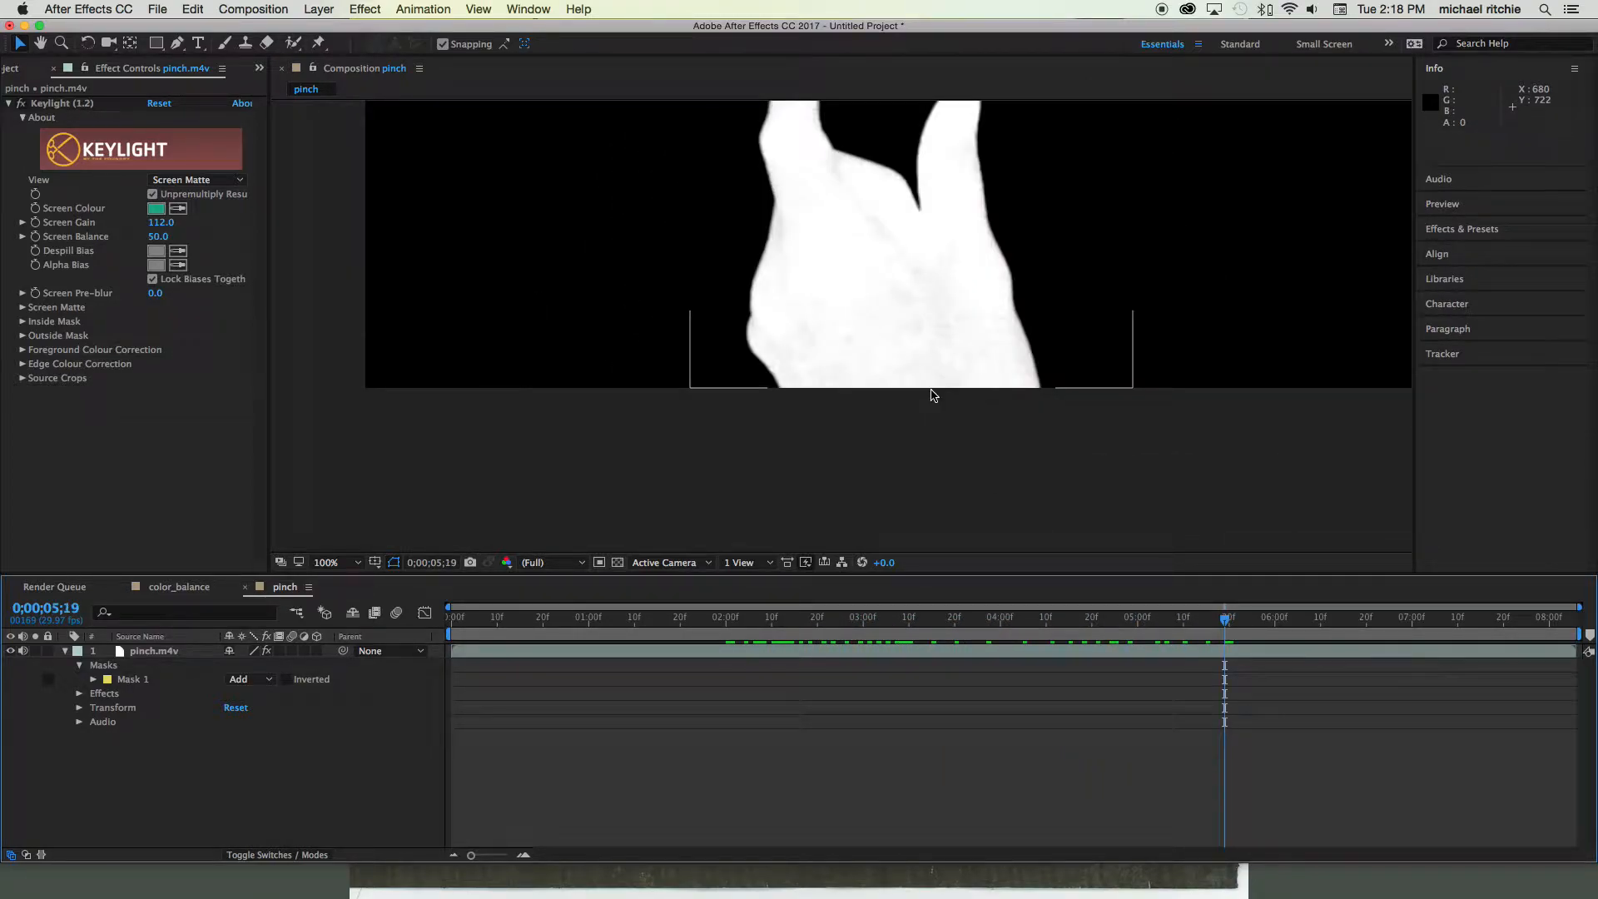
pyautogui.moveTo(863, 331); pyautogui.dragTo(842, 431)
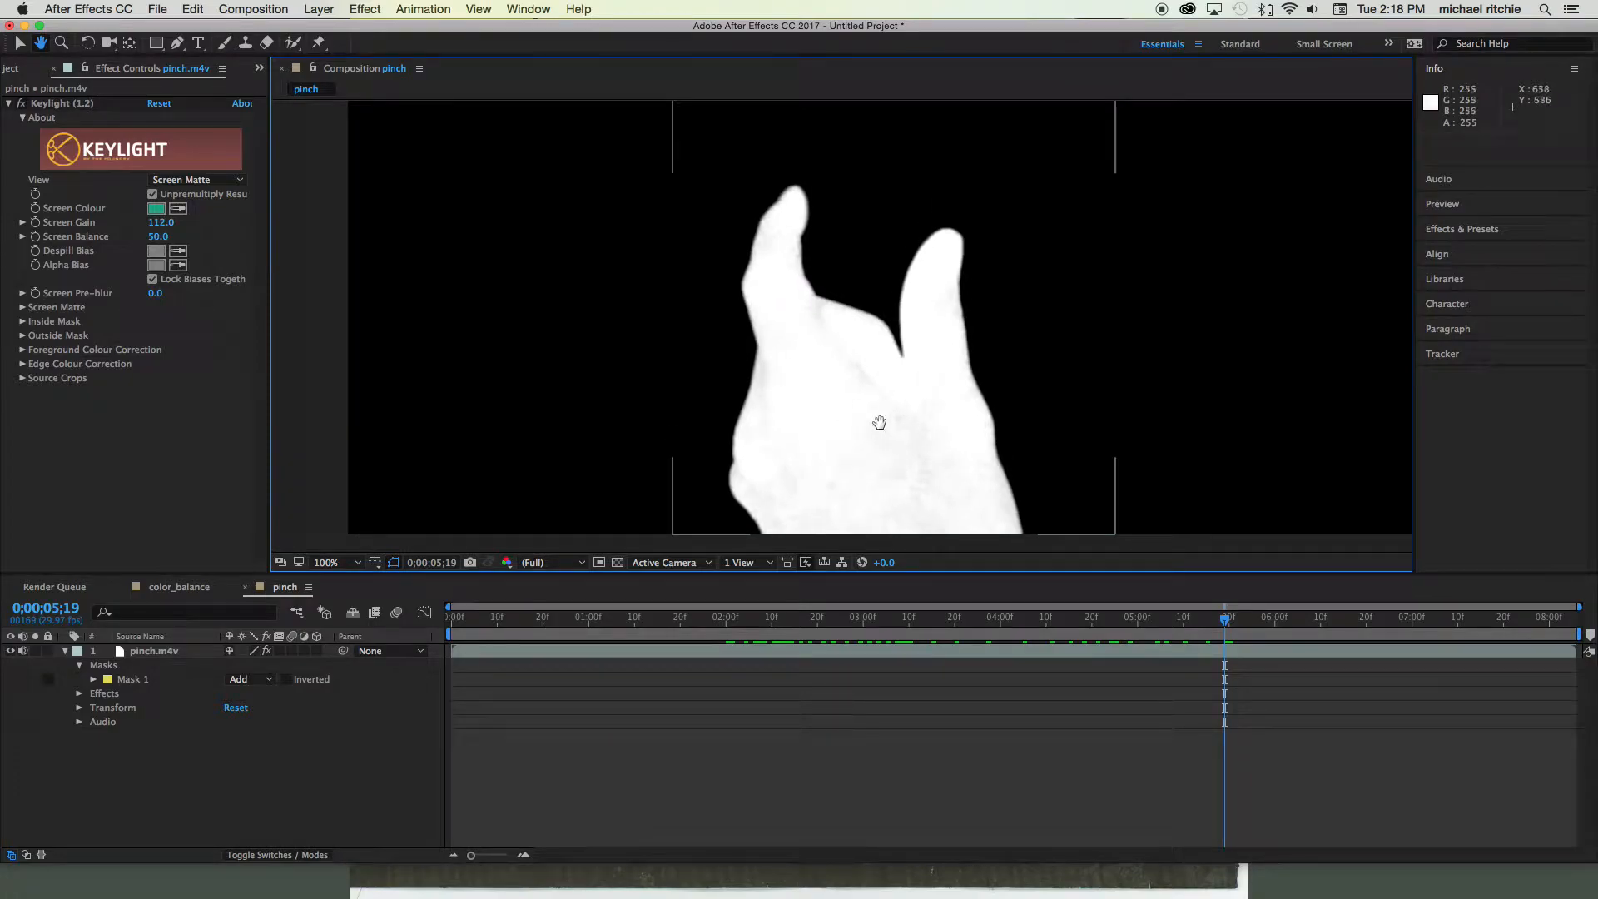
pyautogui.moveTo(154, 239); pyautogui.dragTo(121, 235)
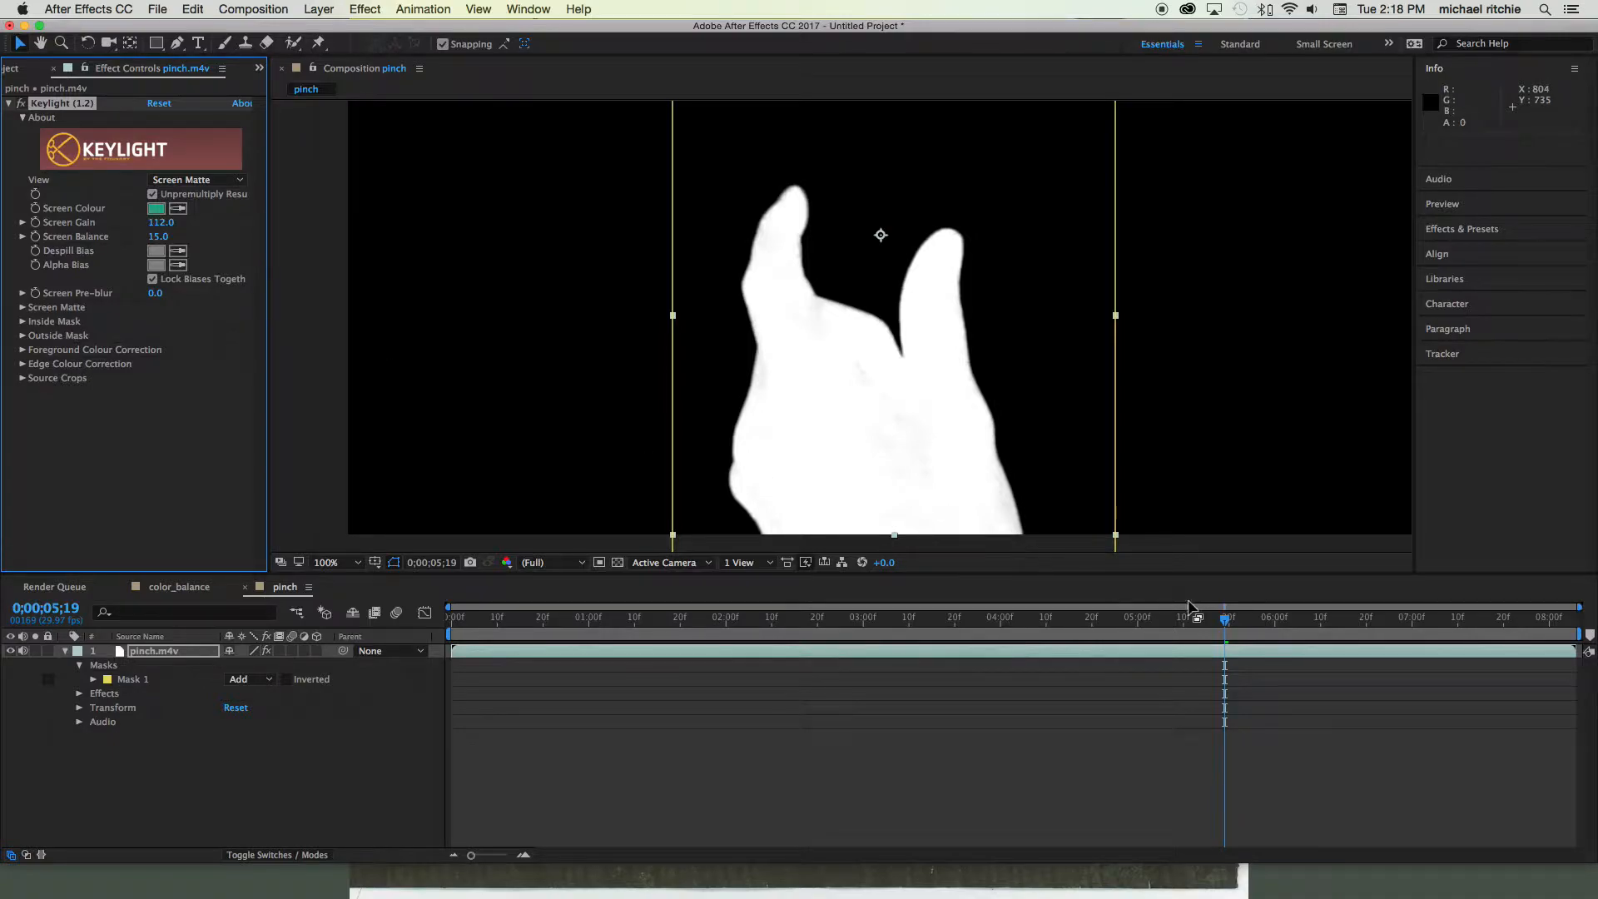
pyautogui.moveTo(1225, 620)
pyautogui.mouseDown()
pyautogui.moveTo(1350, 624)
pyautogui.moveTo(1210, 620)
pyautogui.mouseUp()
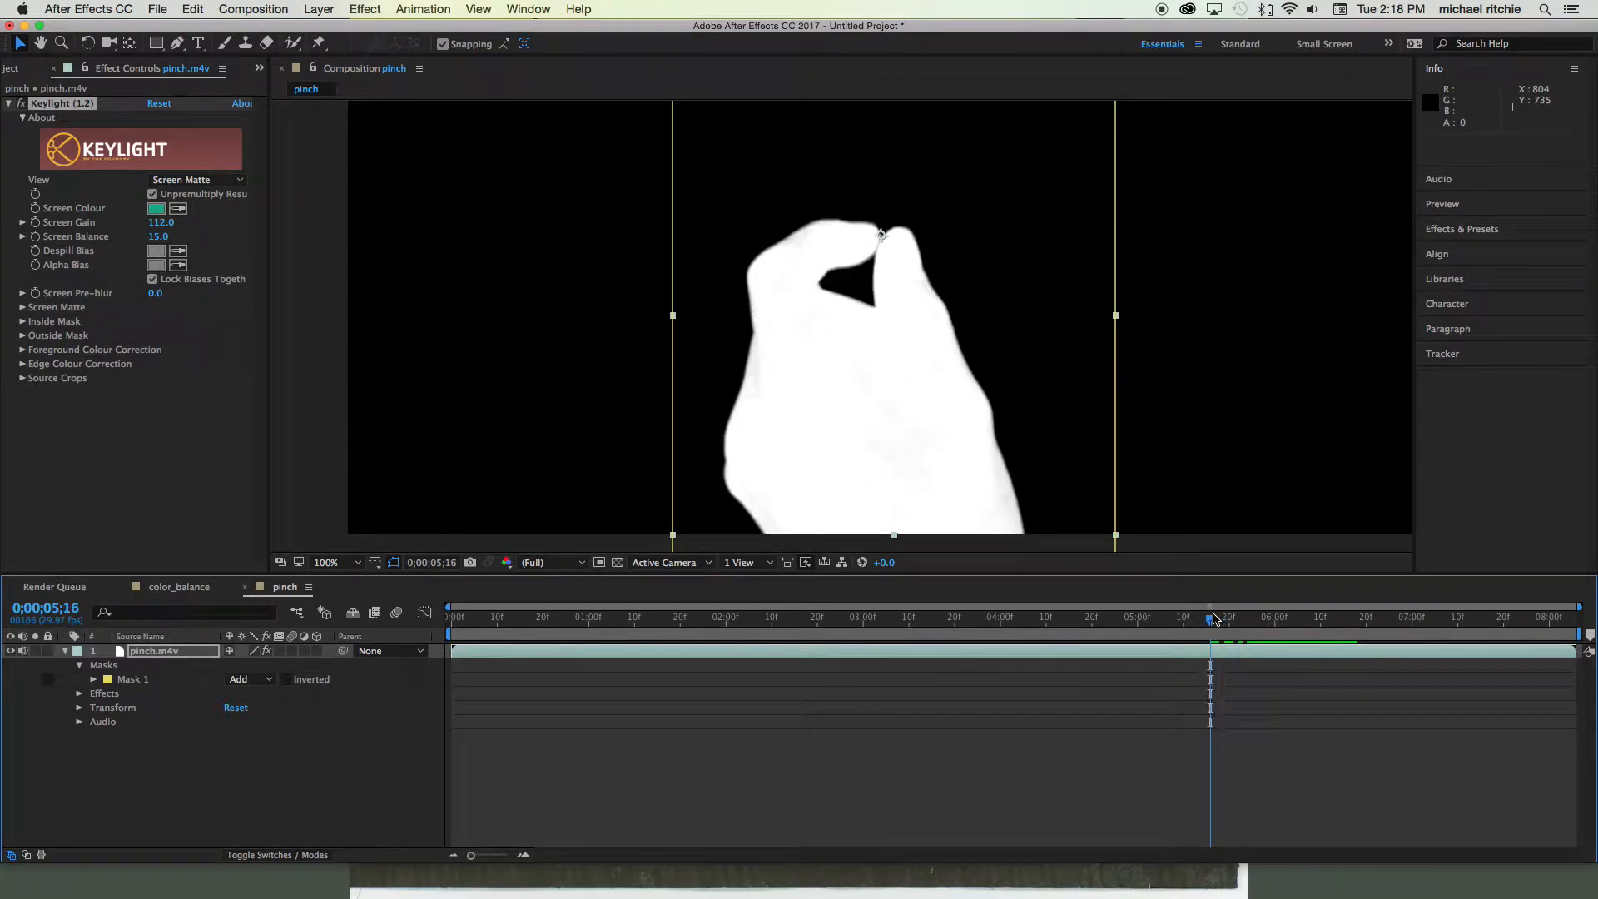
# - Set Keylight's Screen Gain to 110 and check the hand's matte across the clip, ending at 0;00;05;18
pyautogui.click(158, 223)
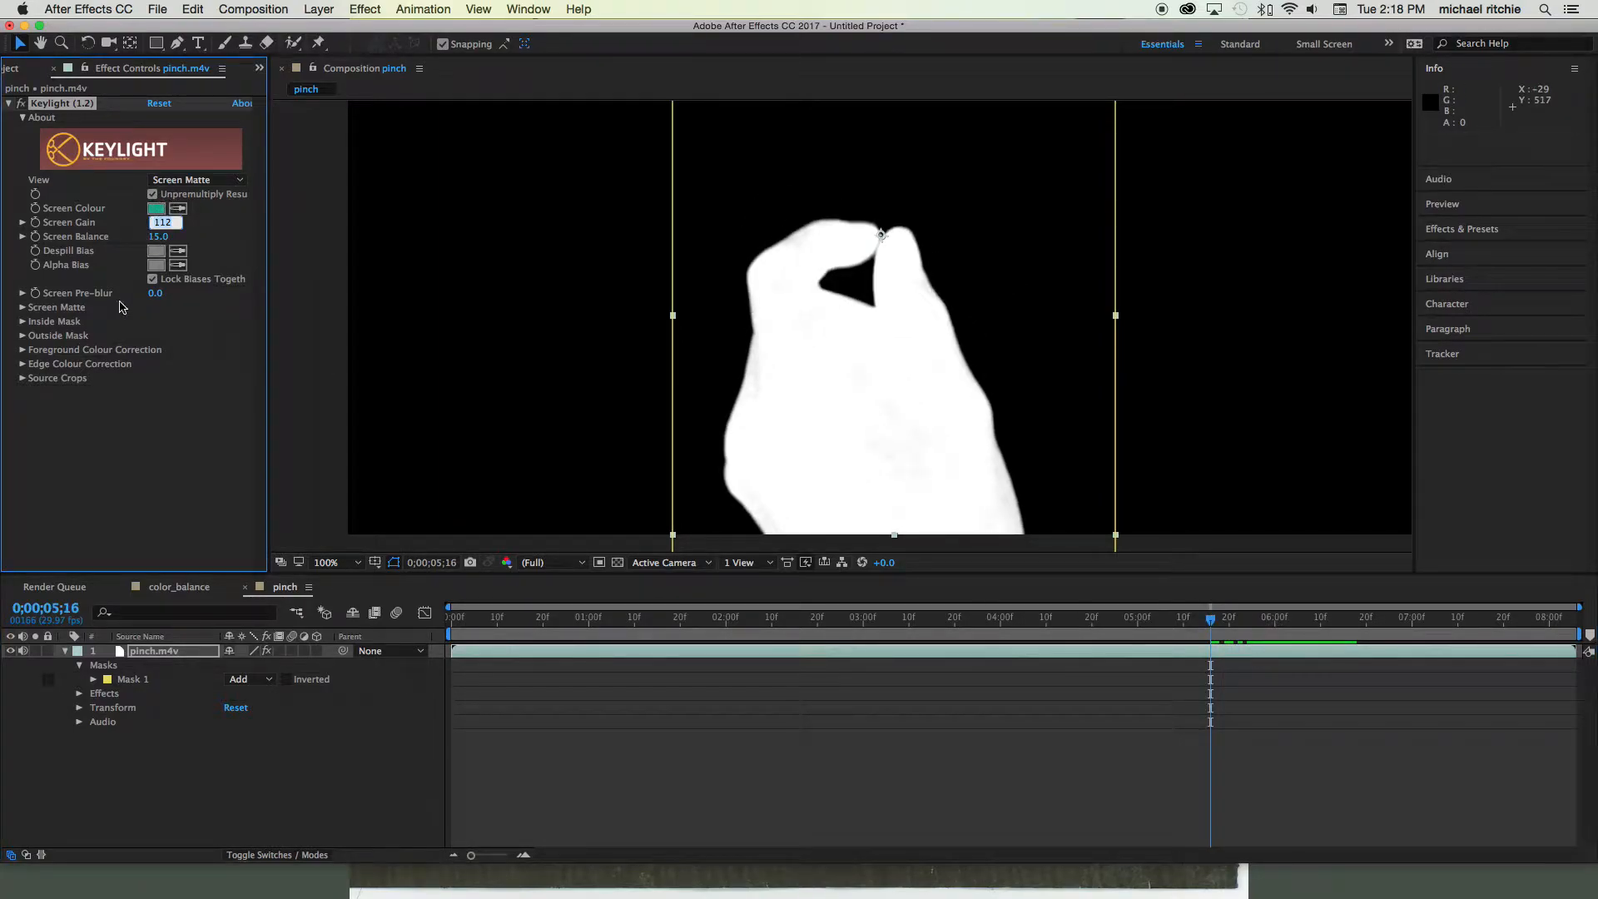
pyautogui.write('110')
pyautogui.press('Return')
pyautogui.click(308, 473)
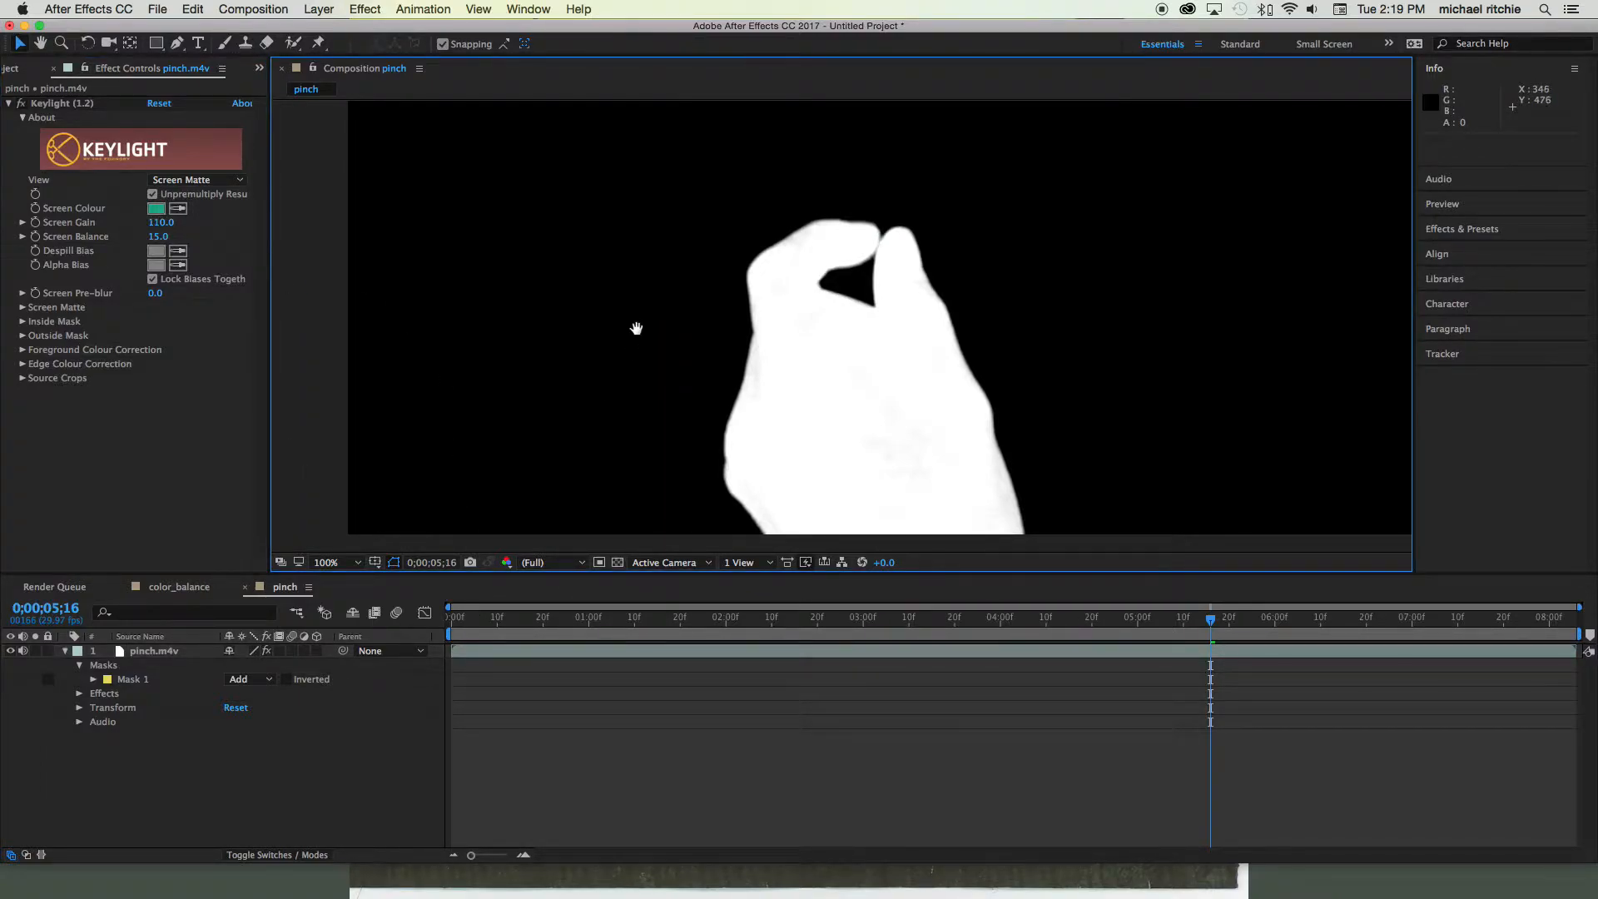
pyautogui.scroll(-4, 616, 391)
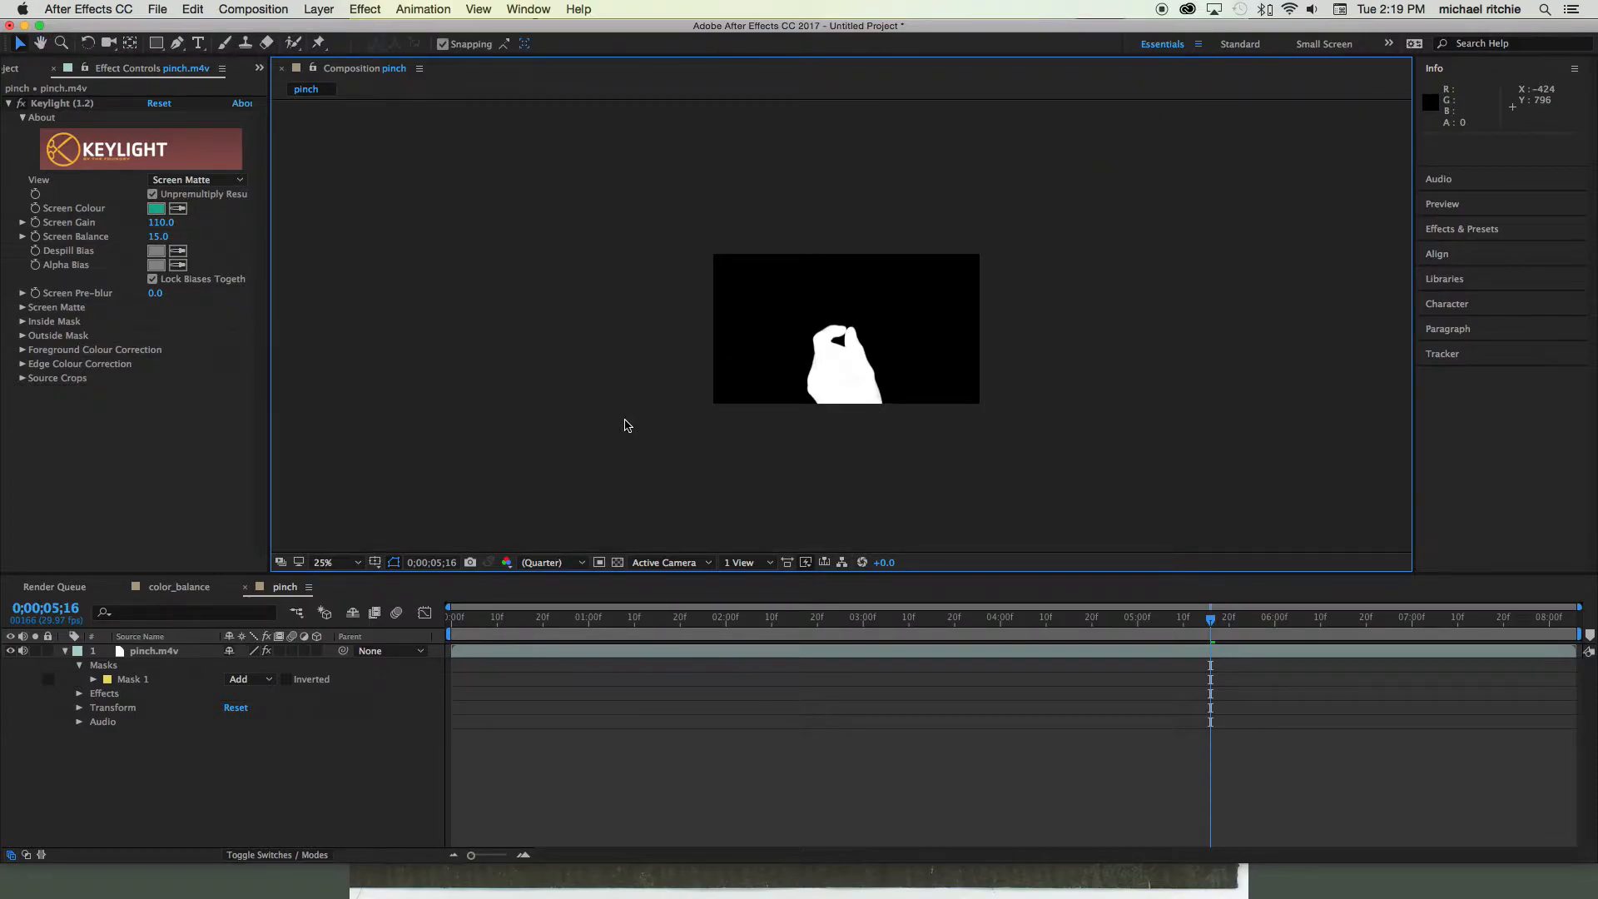
pyautogui.scroll(1, 626, 425)
pyautogui.moveTo(1182, 618); pyautogui.dragTo(1222, 672)
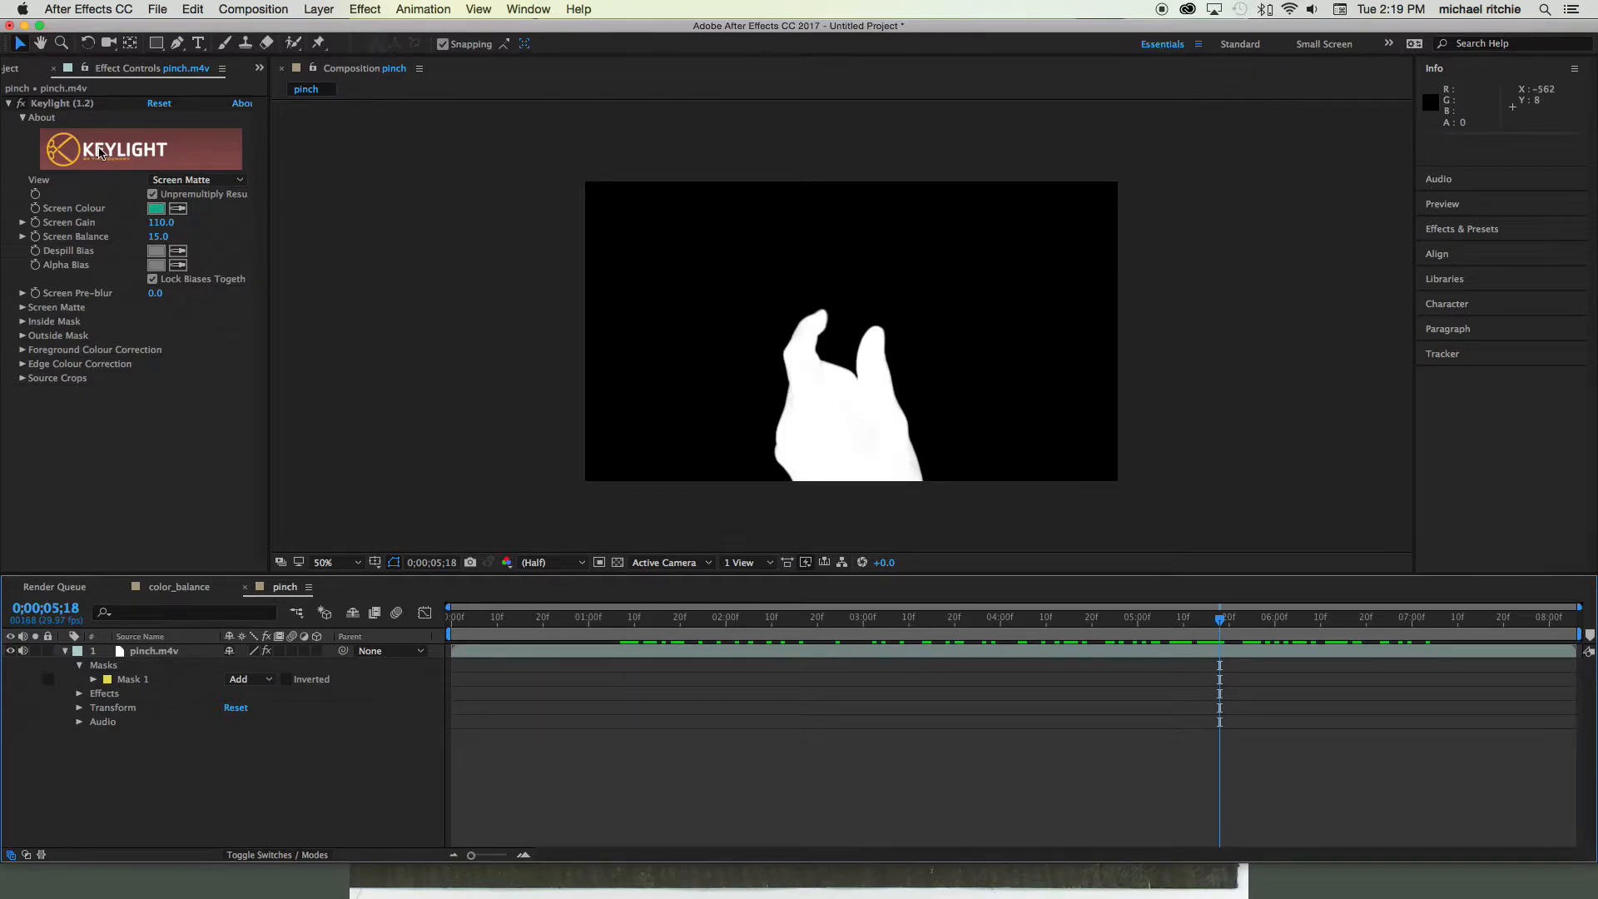
# - Switch Keylight's view to Final Result and review the keyed hand up close and at frames back to 0;00;01;19
pyautogui.click(182, 180)
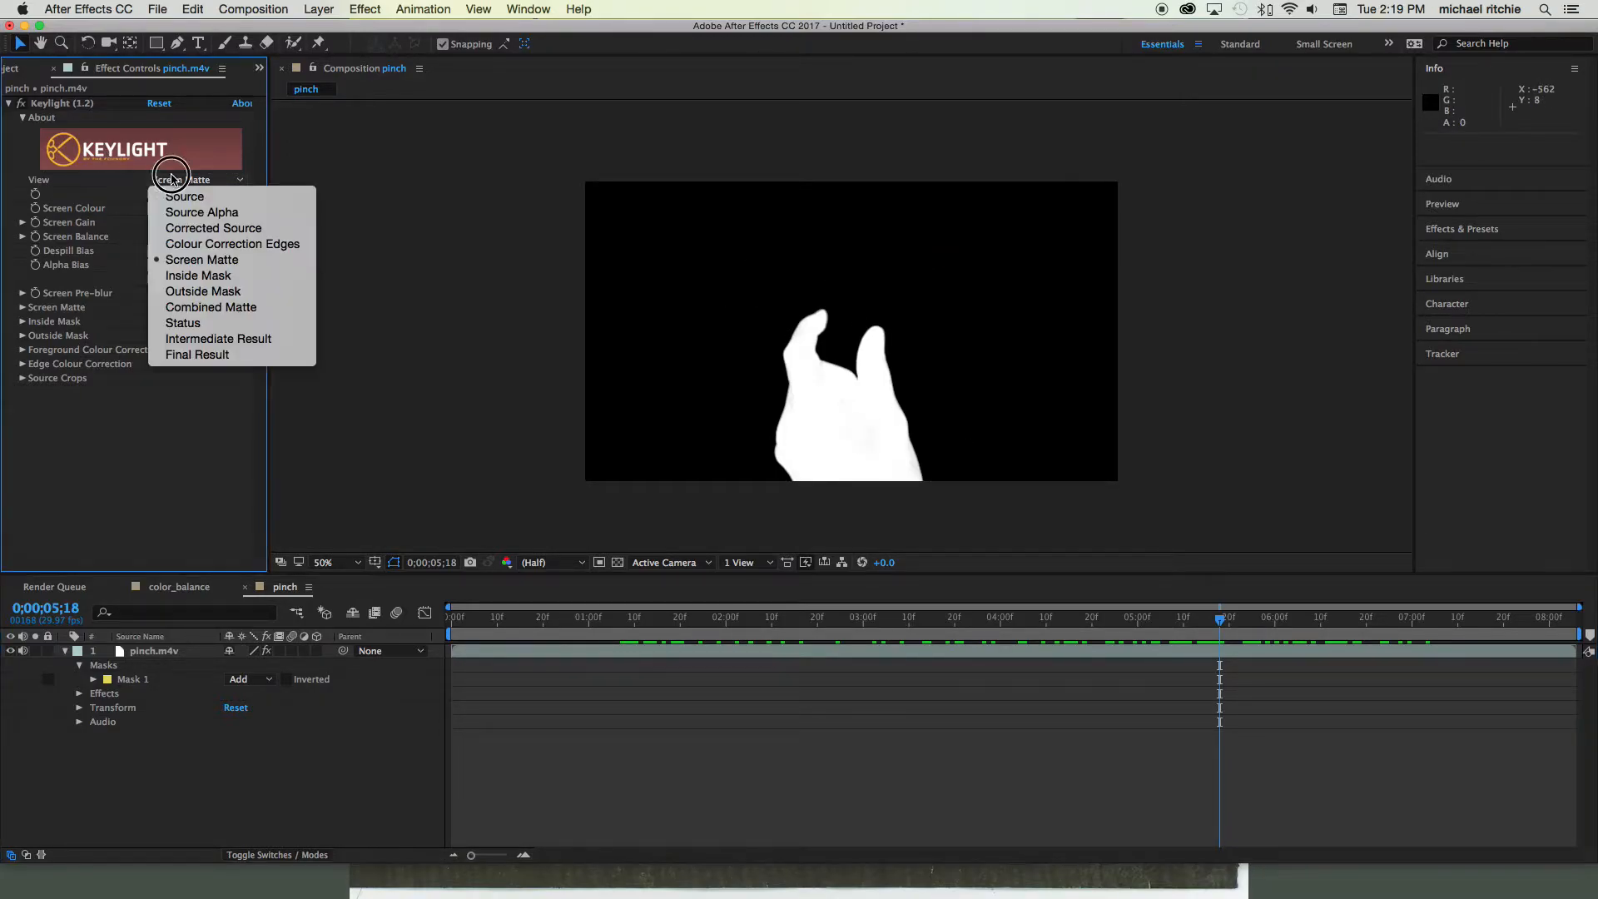
pyautogui.click(228, 356)
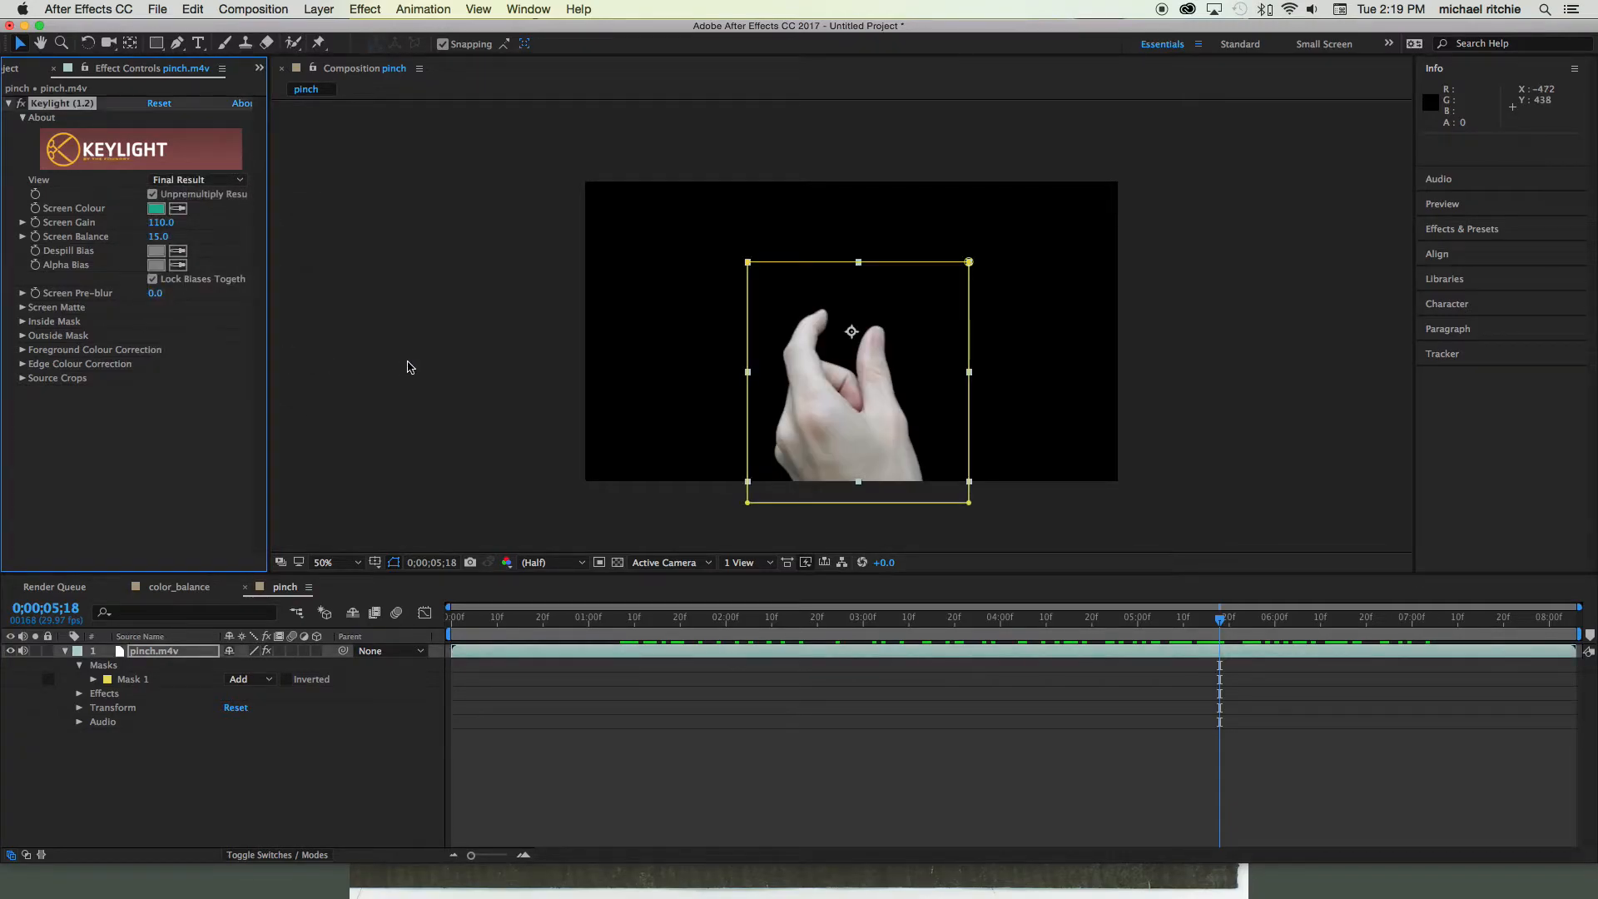
pyautogui.scroll(2, 842, 372)
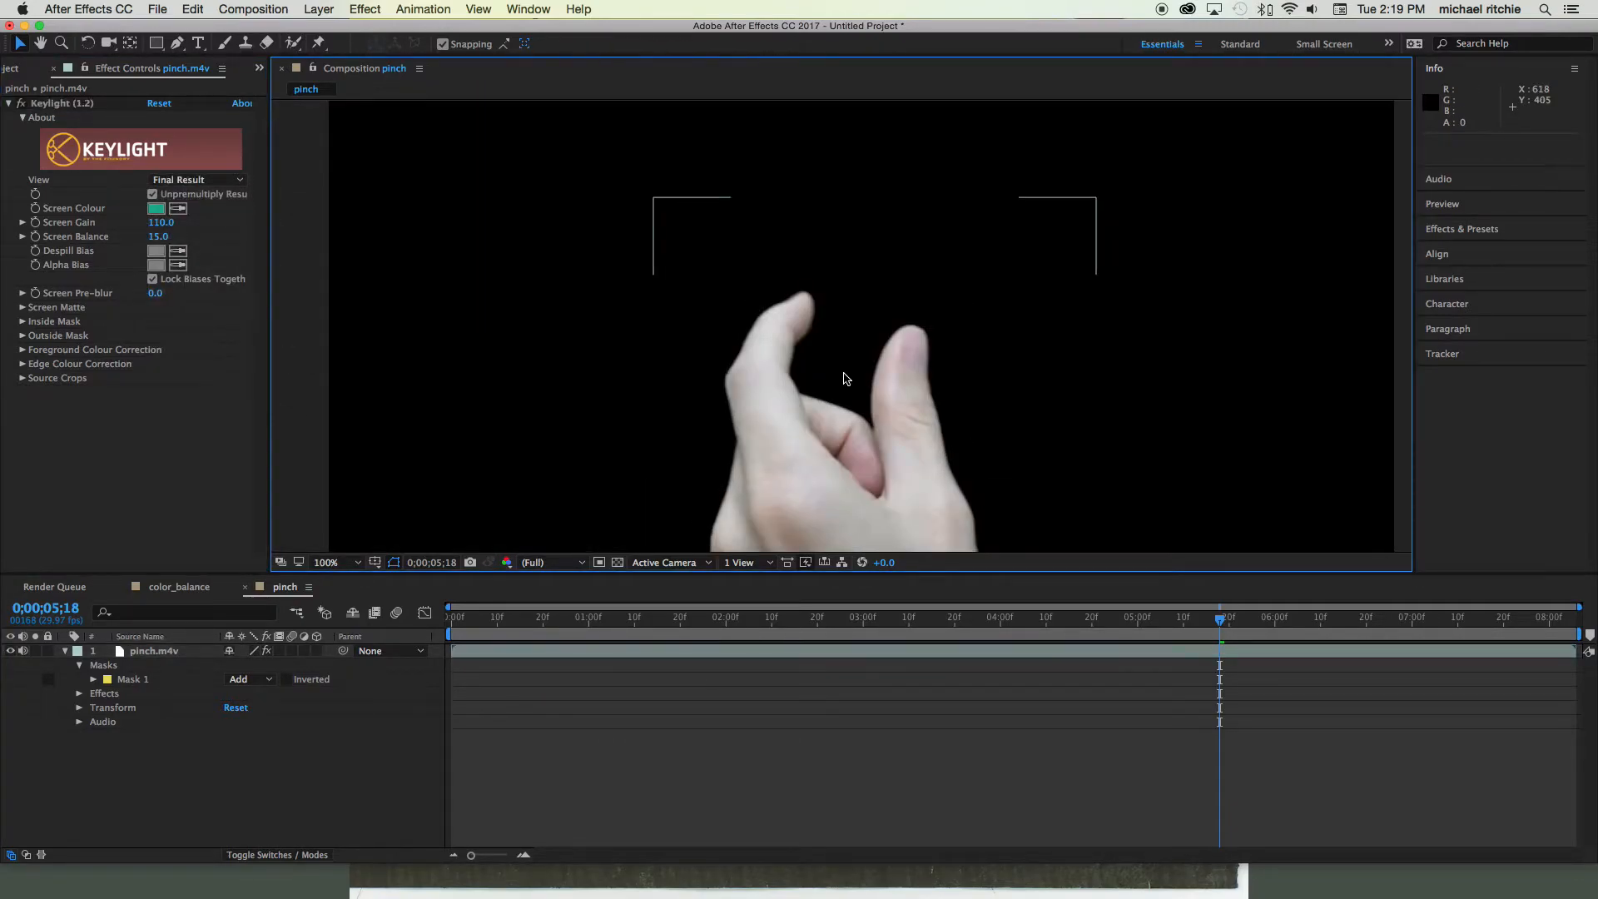
pyautogui.scroll(-2, 846, 379)
pyautogui.click(1217, 620)
pyautogui.moveTo(1217, 620); pyautogui.dragTo(679, 614)
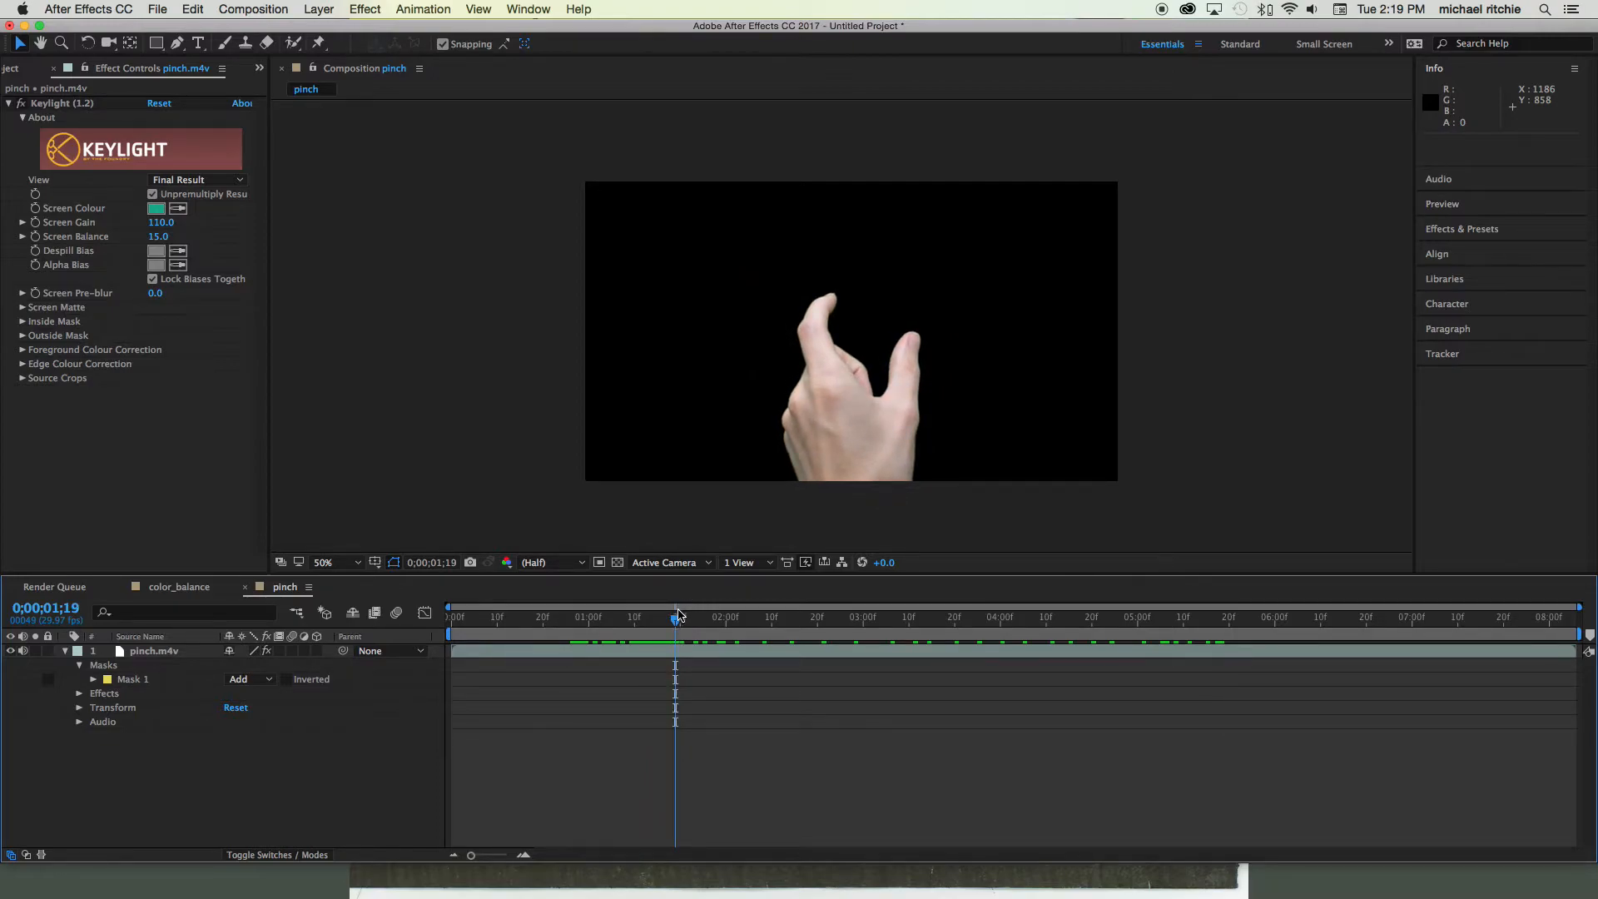